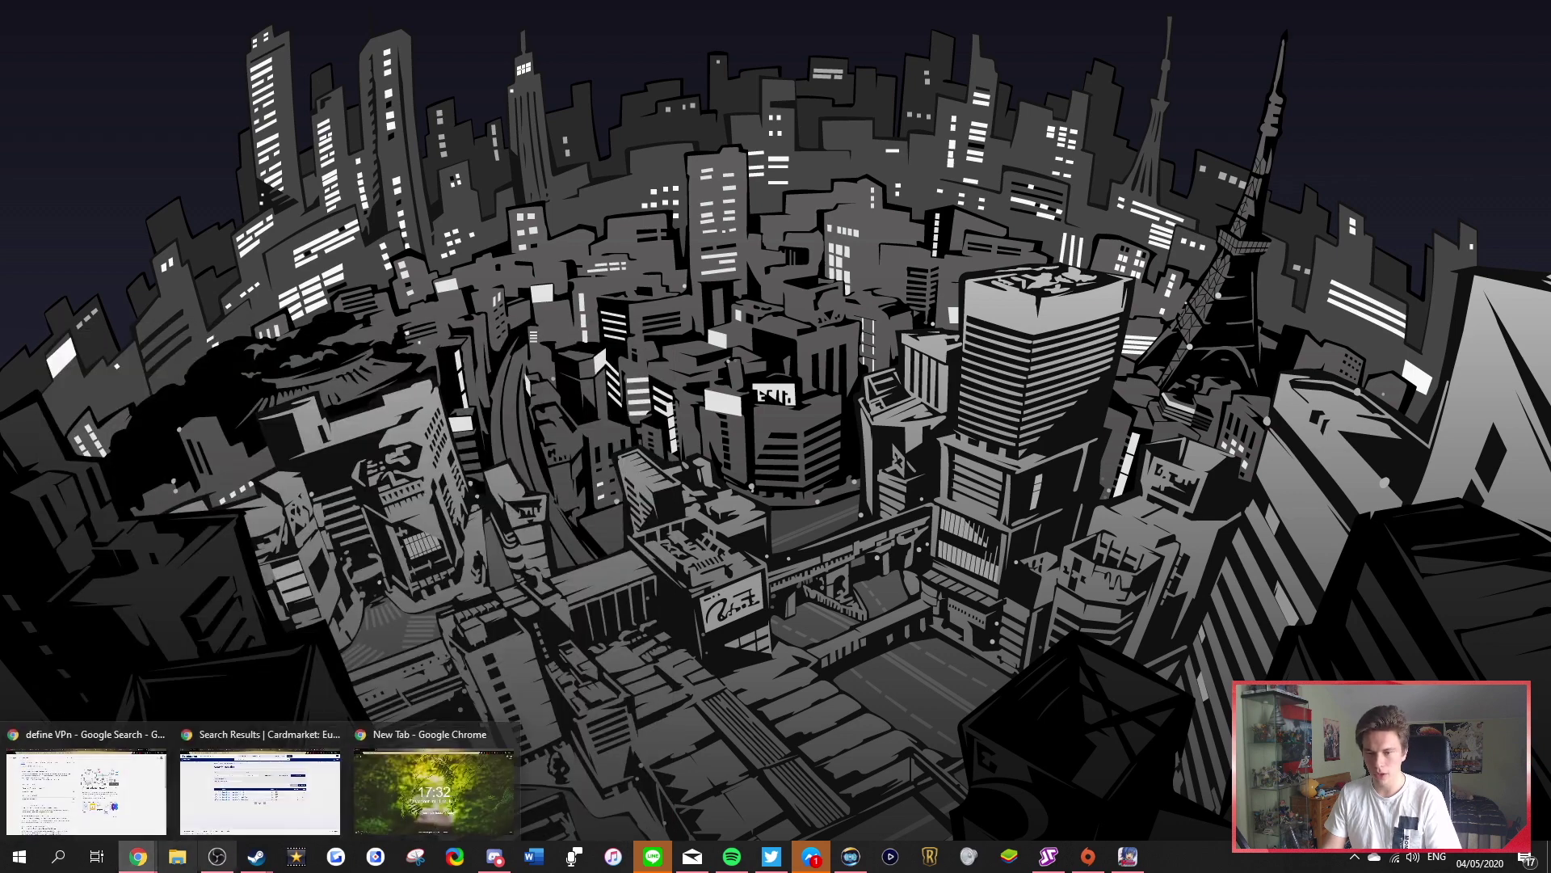
Google 'tunnelbear' in a new Chrome tab and open the official TunnelBear website
left_click(139, 856)
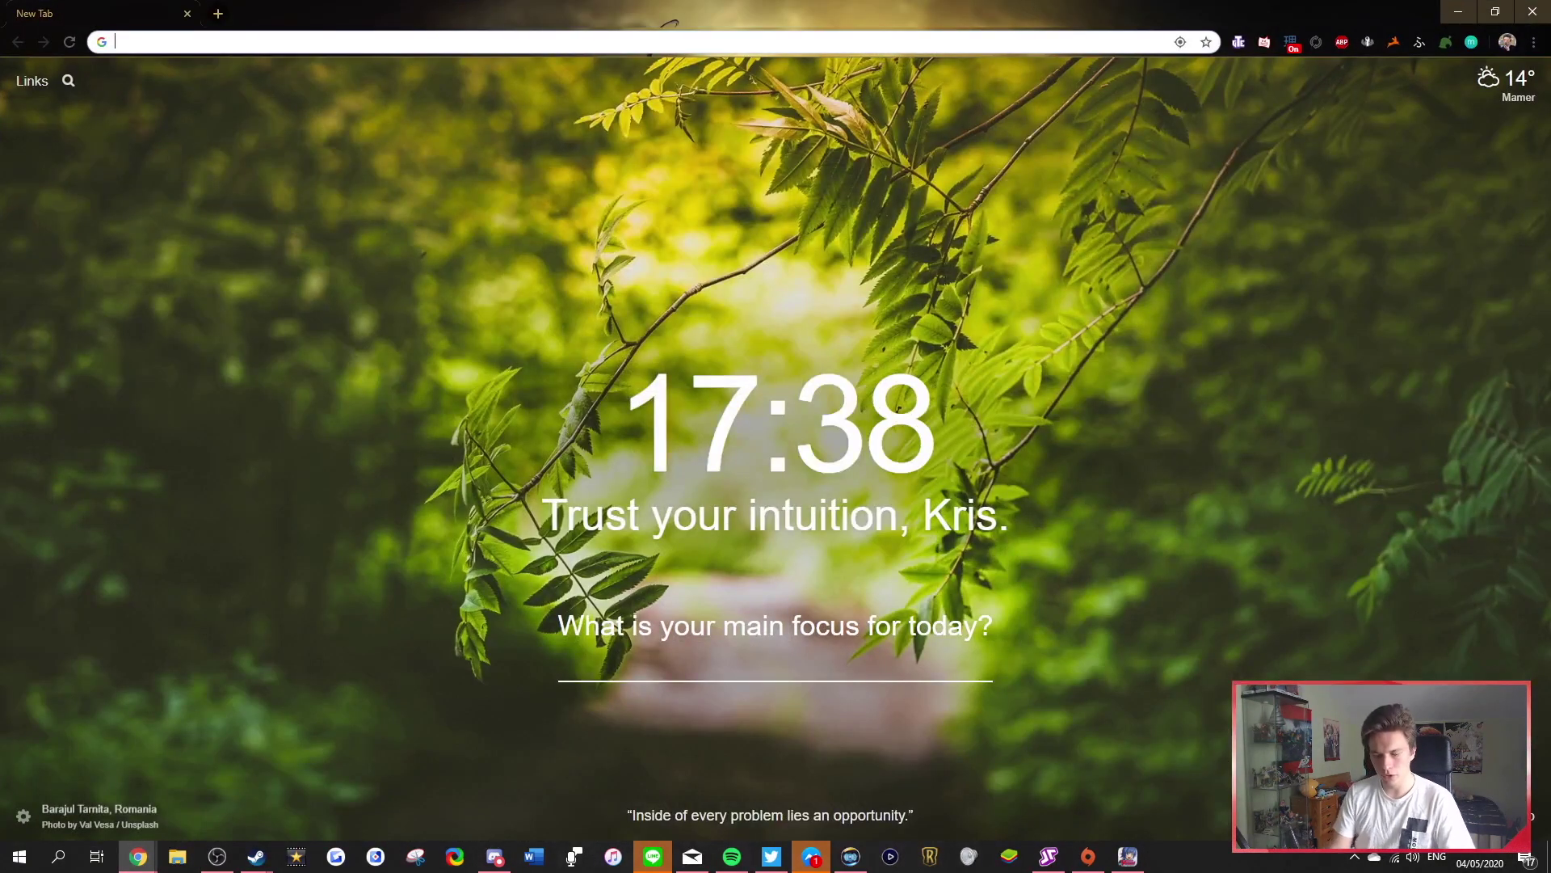
type("tunnelbear")
key("Return")
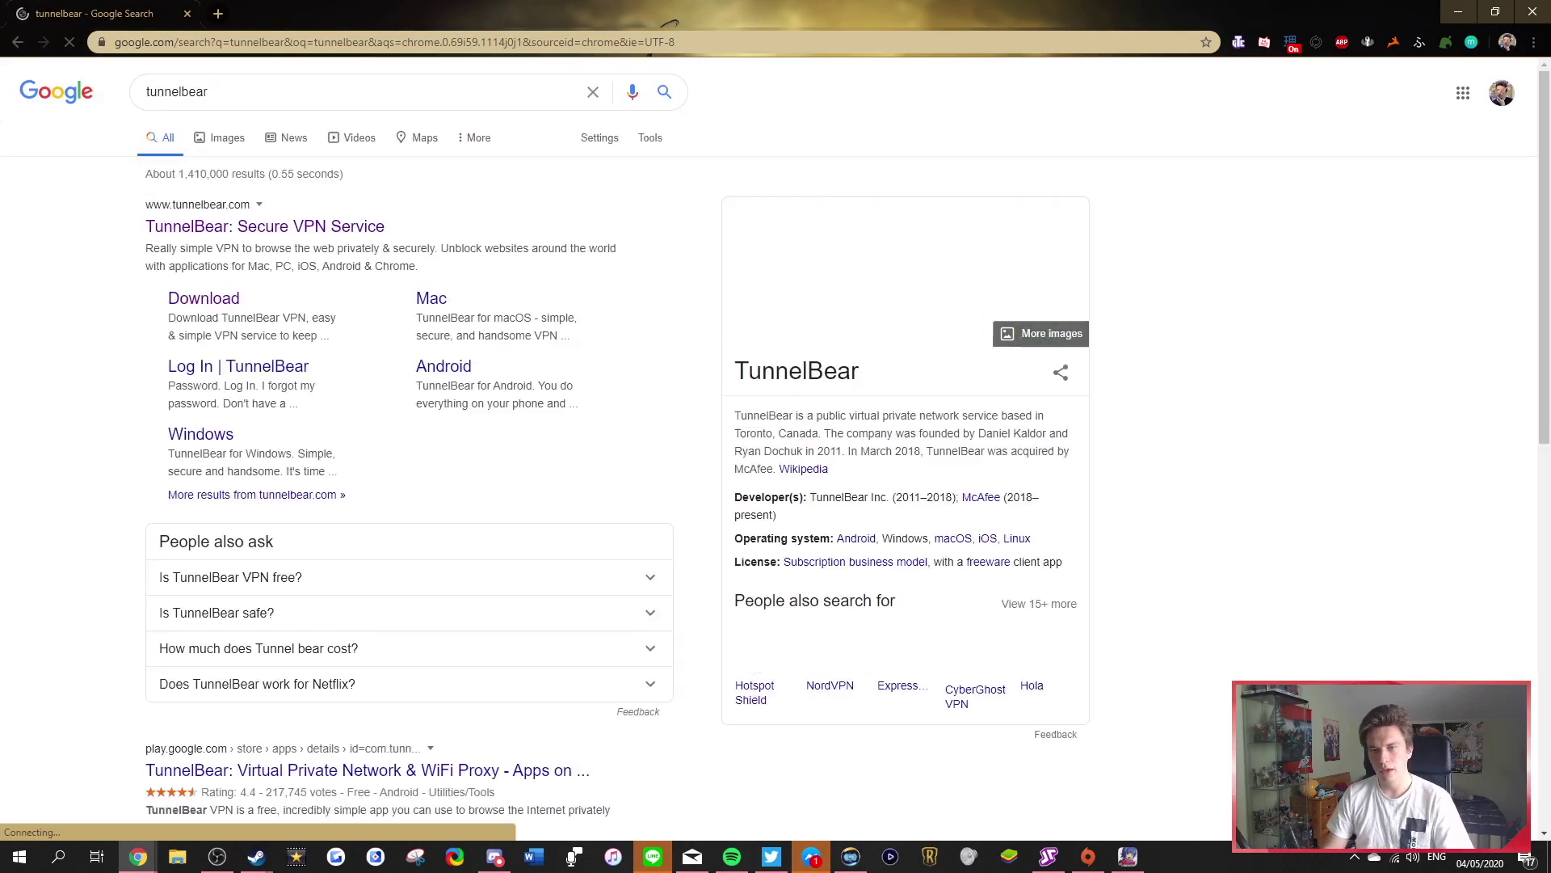
left_click(265, 226)
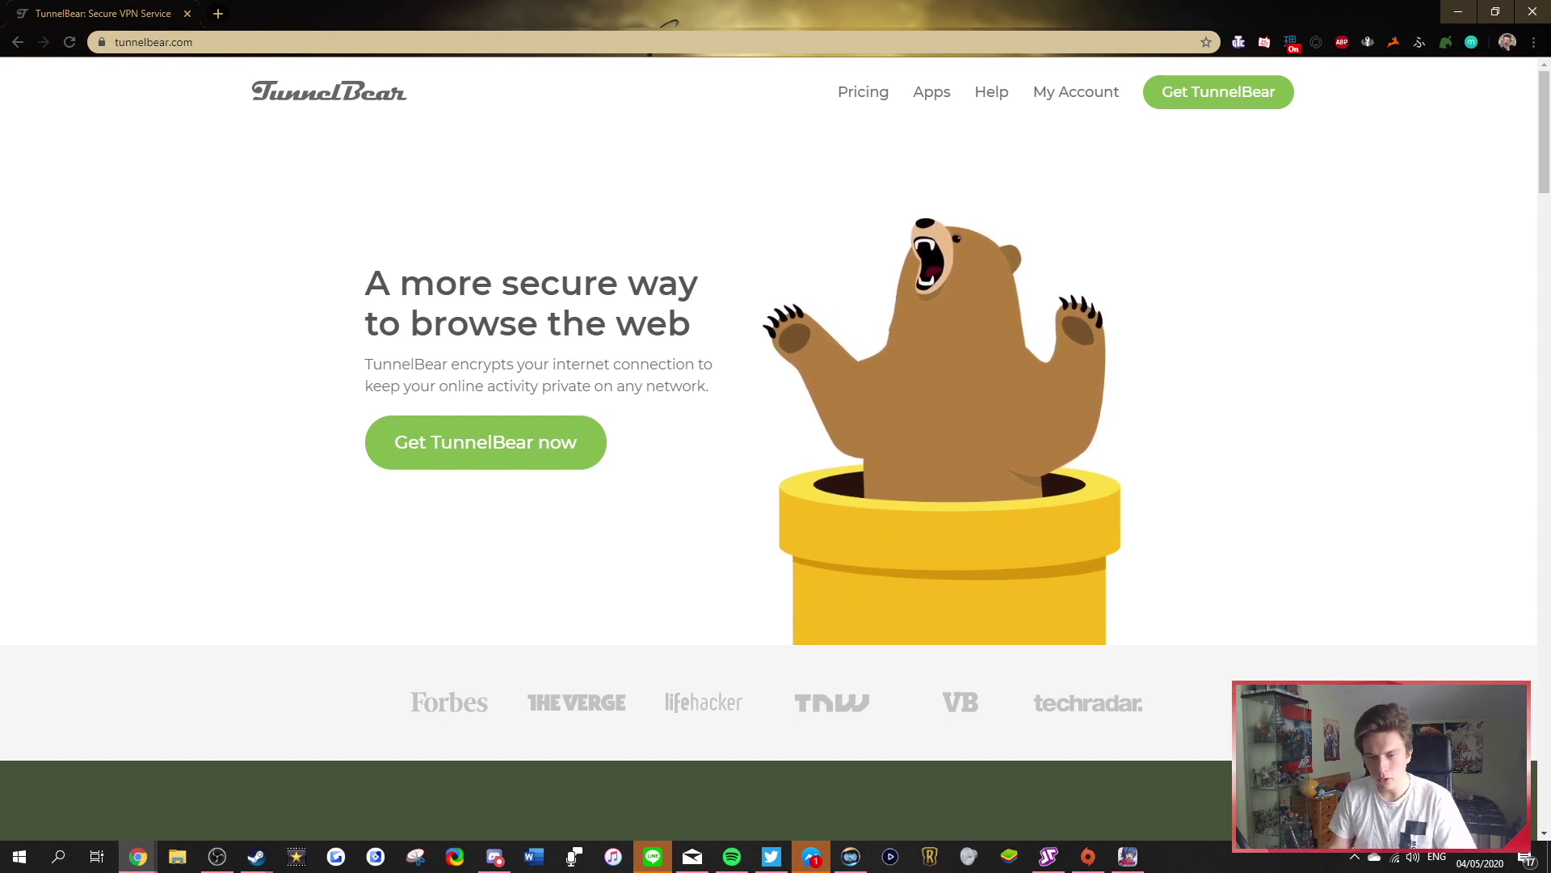
Launch the TunnelBear app from Windows search and connect the VPN through Japan
key("super")
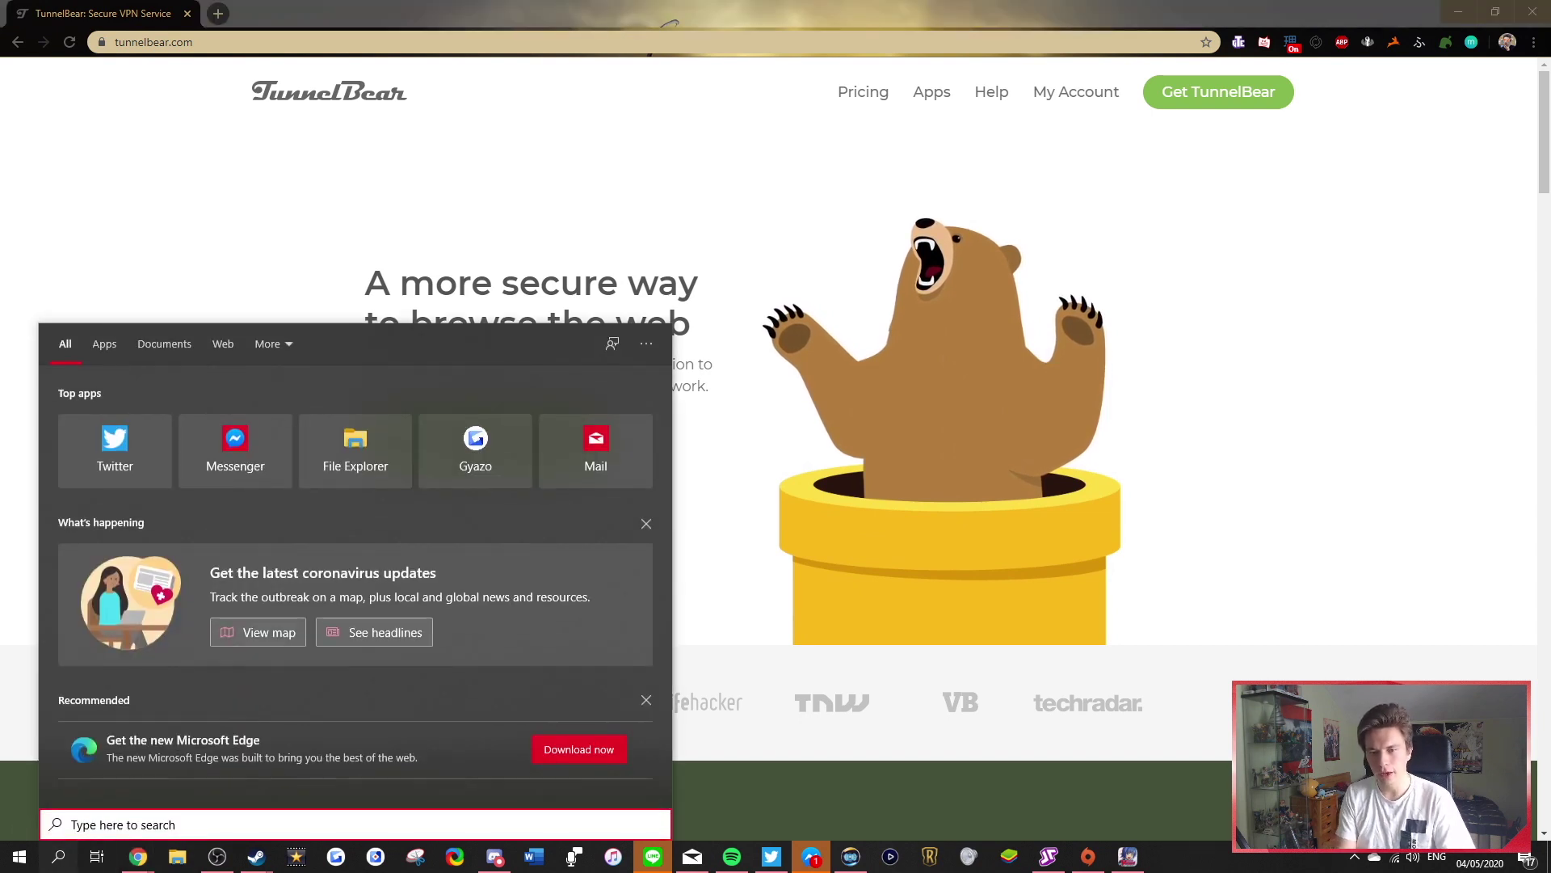
type("tunnel")
key("Return")
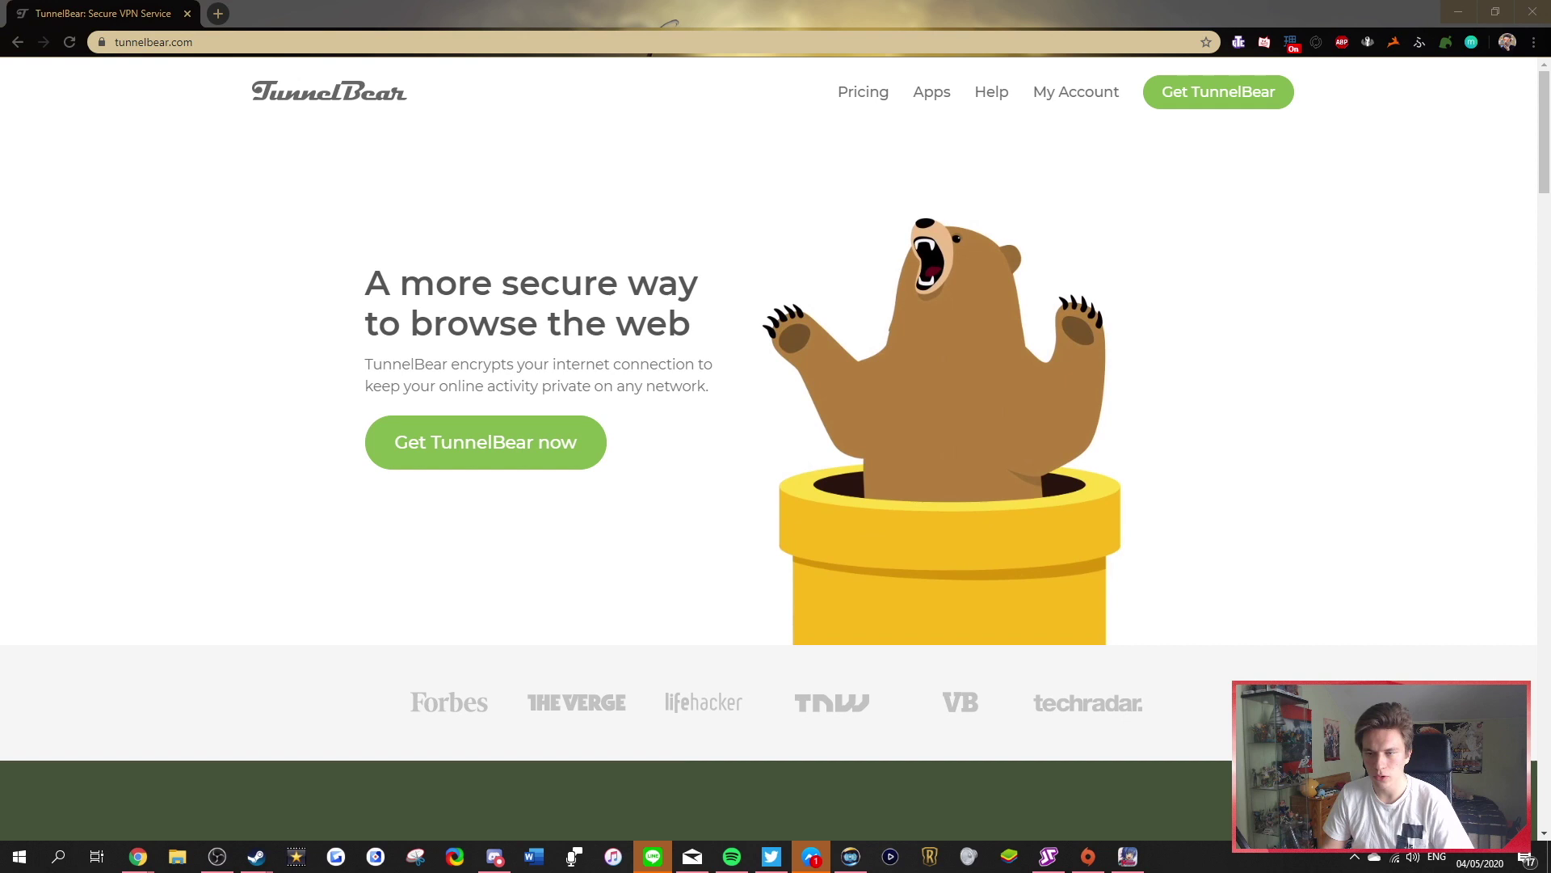
left_click(1458, 11)
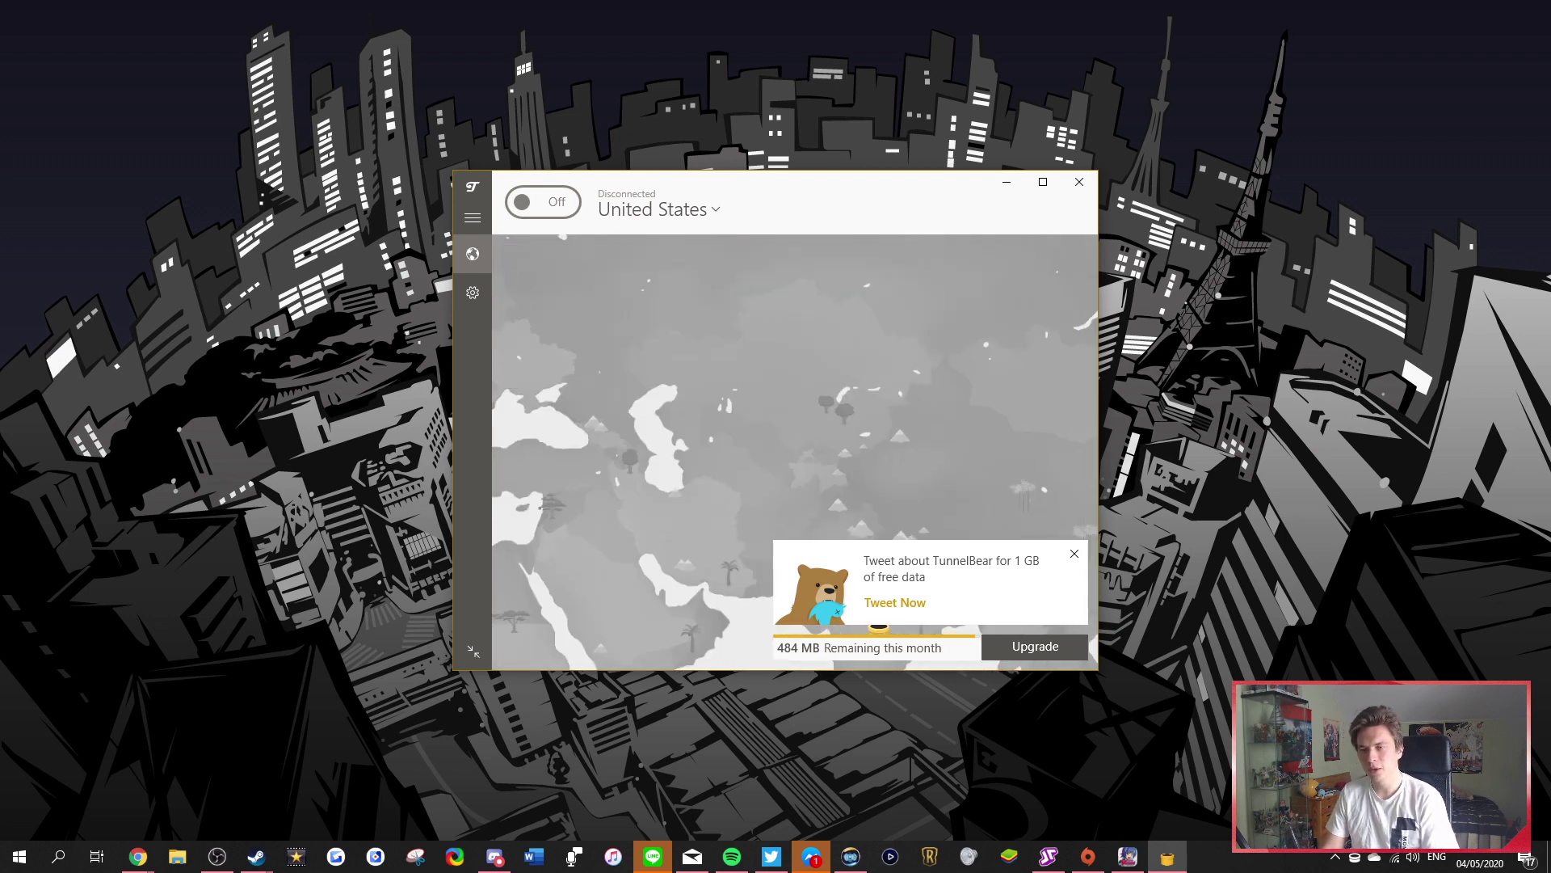
left_click(852, 418)
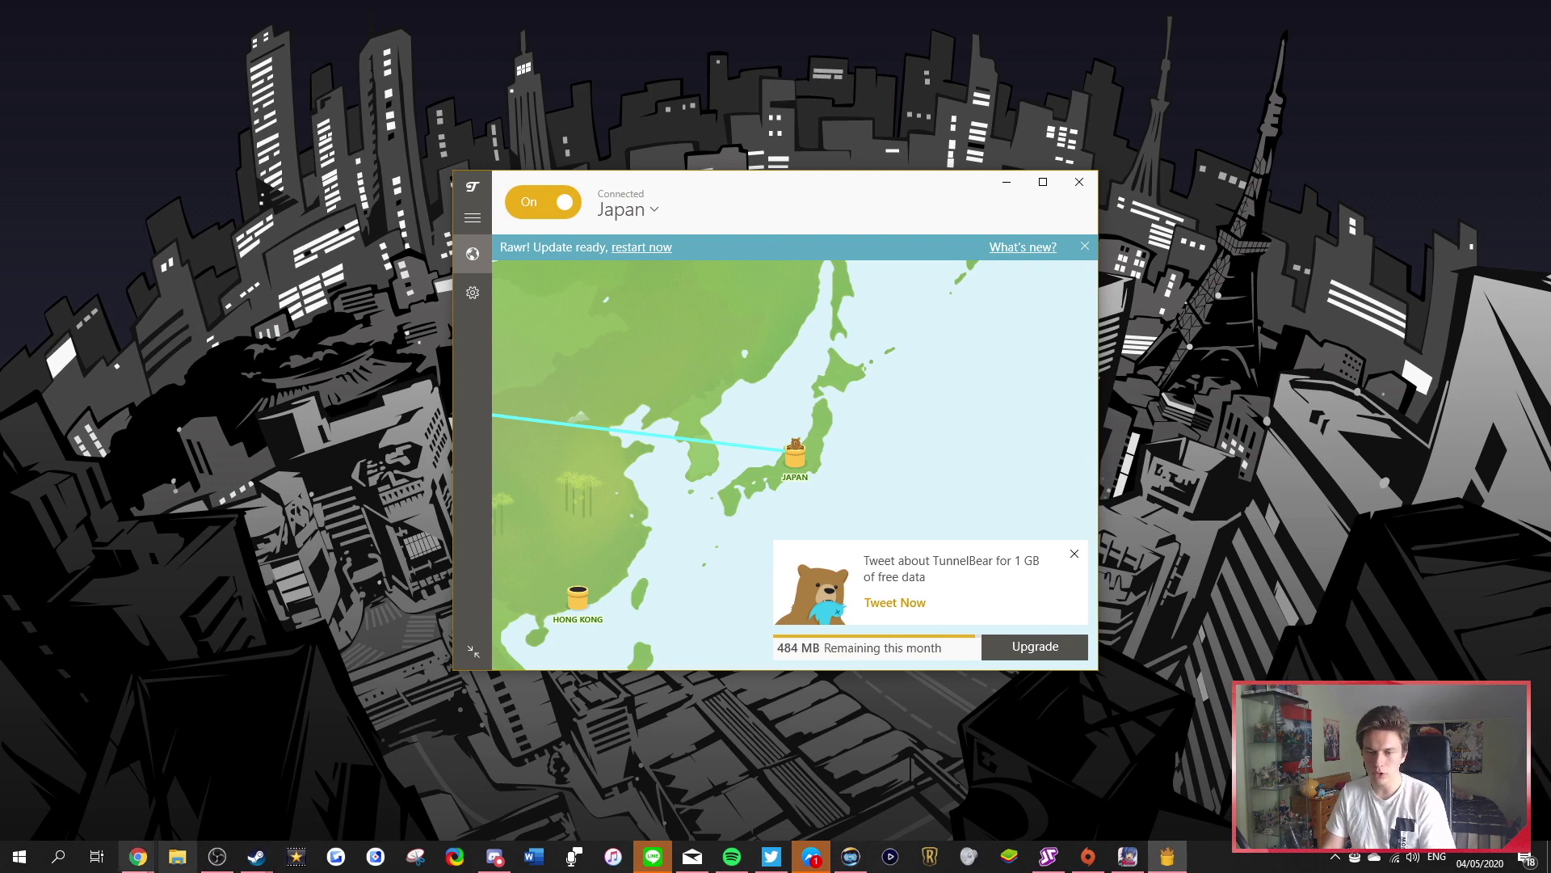
Bring Chrome's TunnelBear page back to the front
mouse_move(138, 856)
left_click(432, 800)
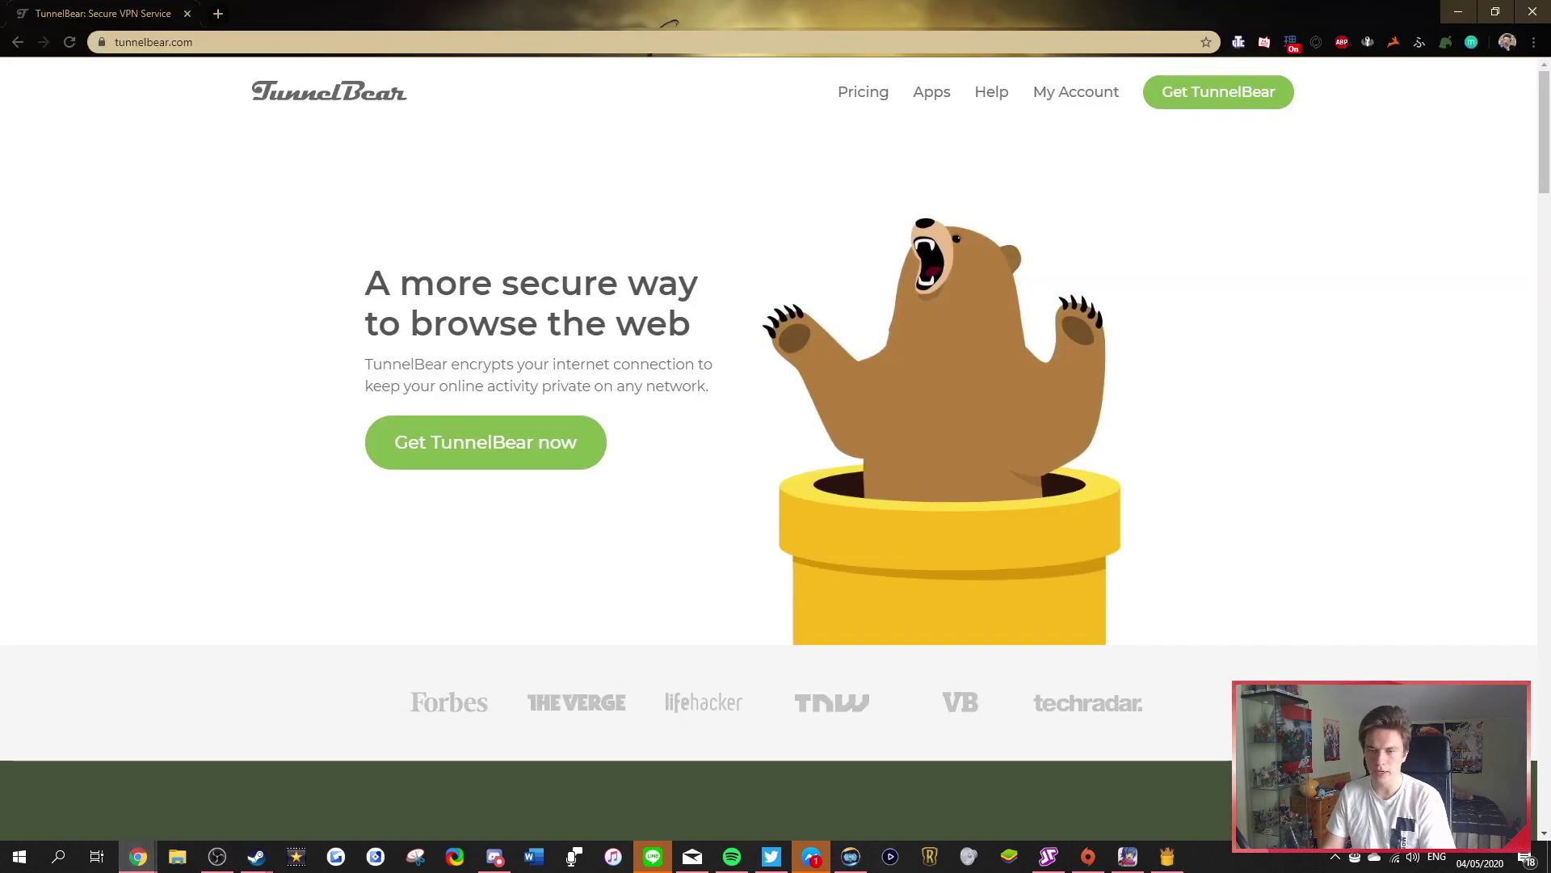
key("alt+Tab")
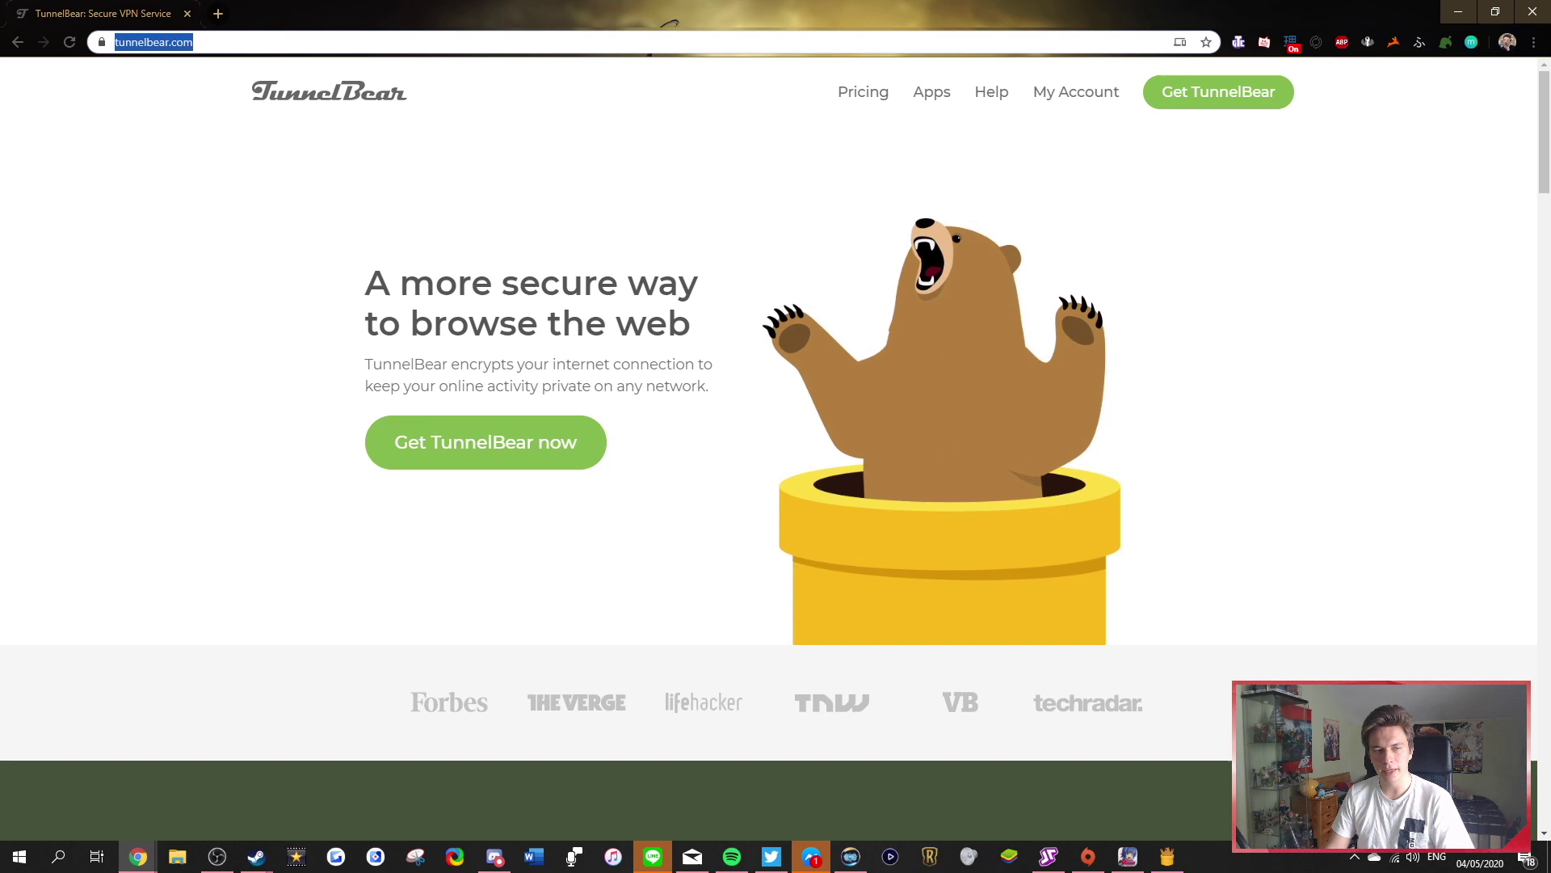
key("alt+Tab")
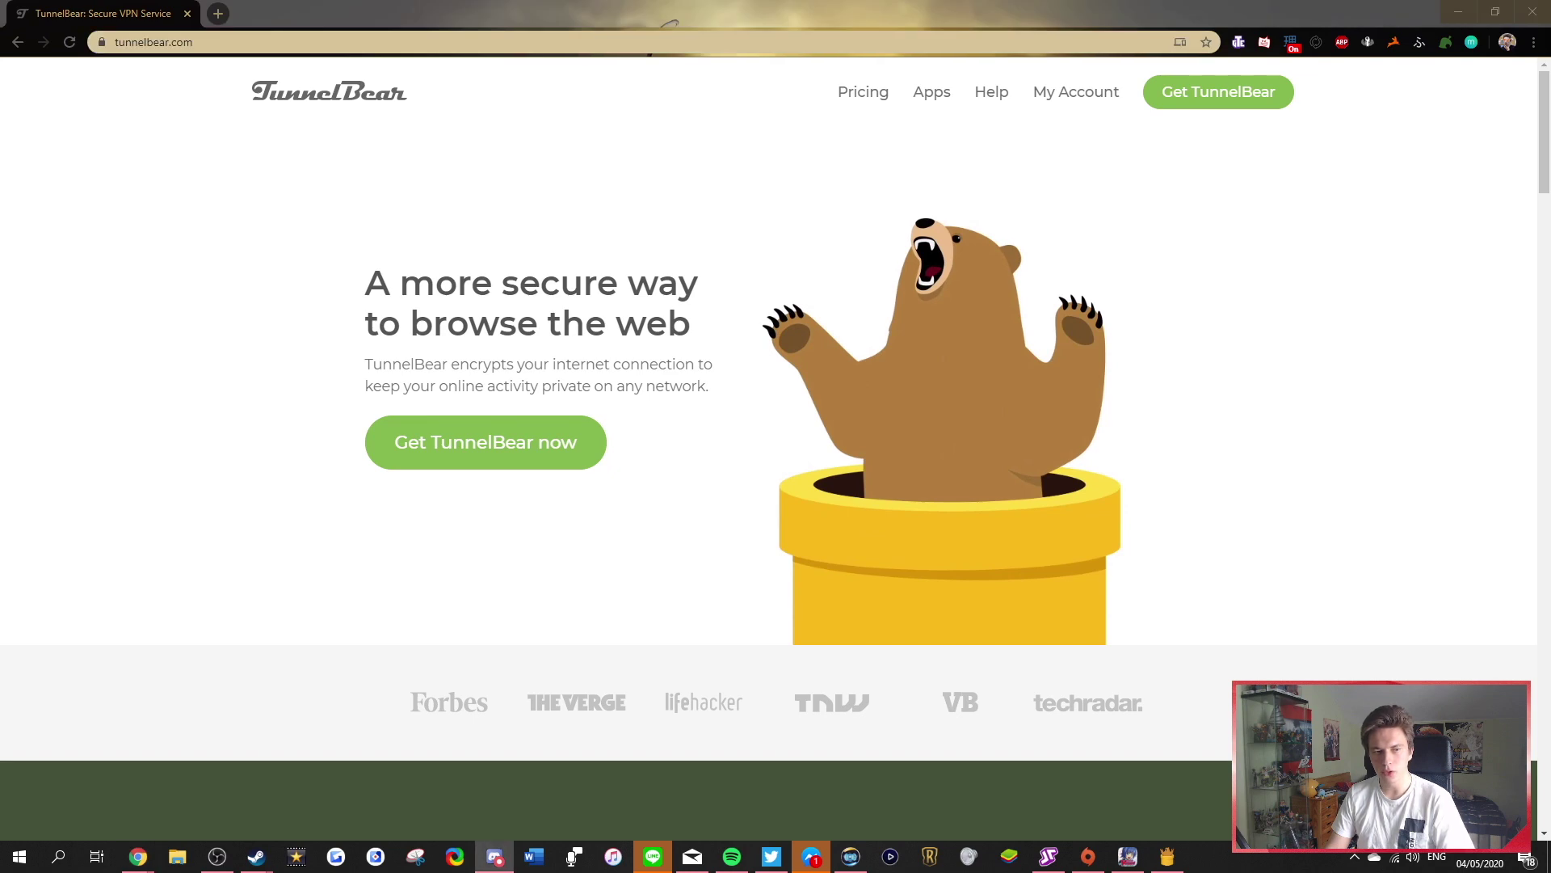
Load shift.games/80434 in a new tab, reaching the Shift sign-up page
key("alt+Tab")
key("ctrl+t")
type("https://shift.games/80434")
key("Return")
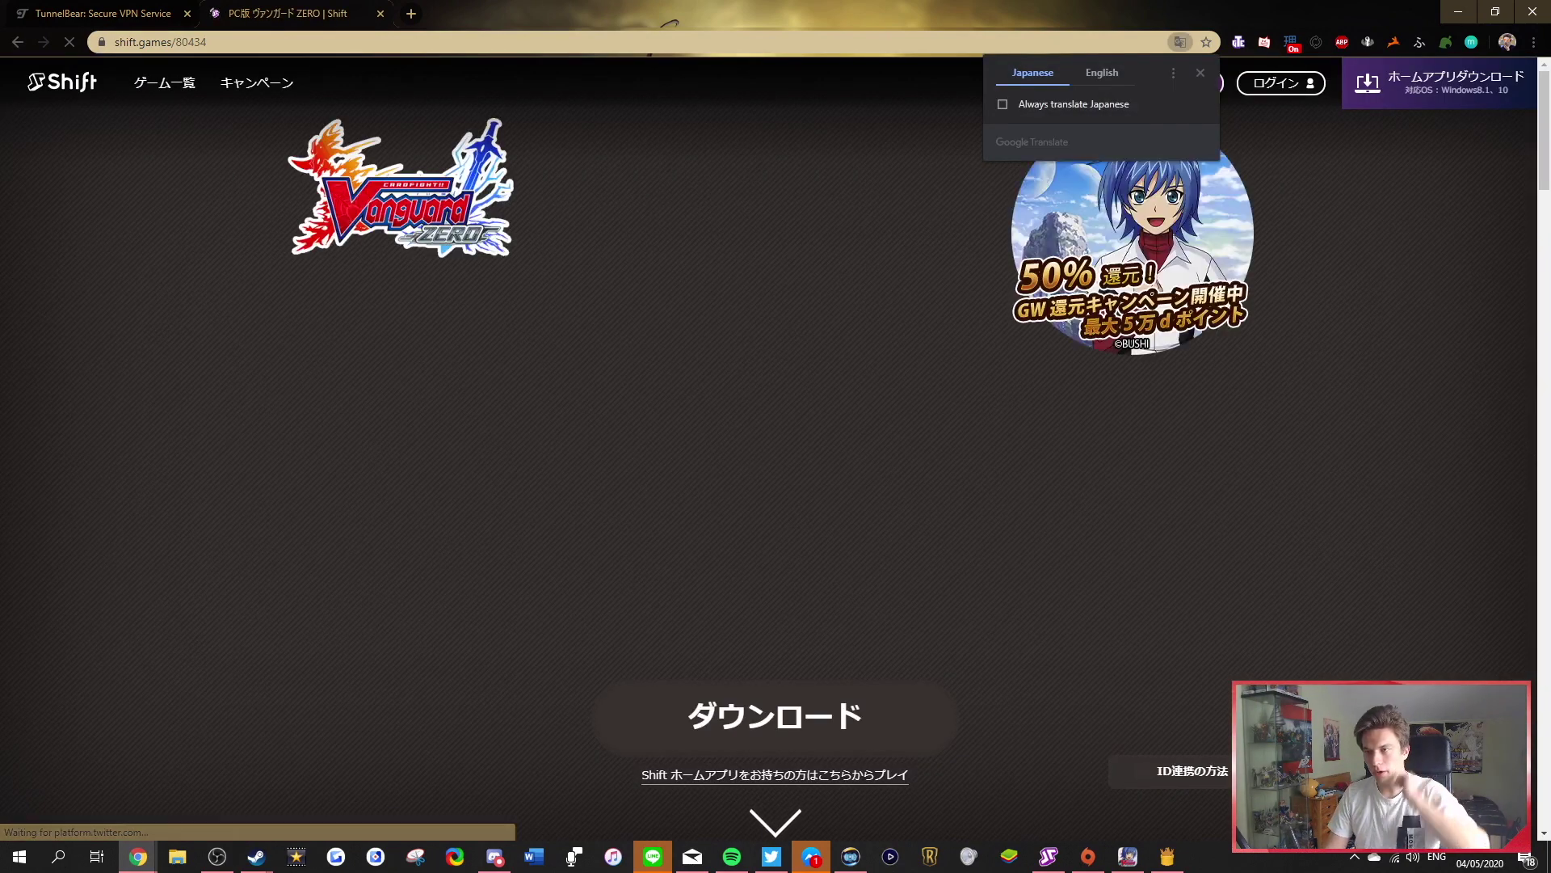
mouse_move(1208, 178)
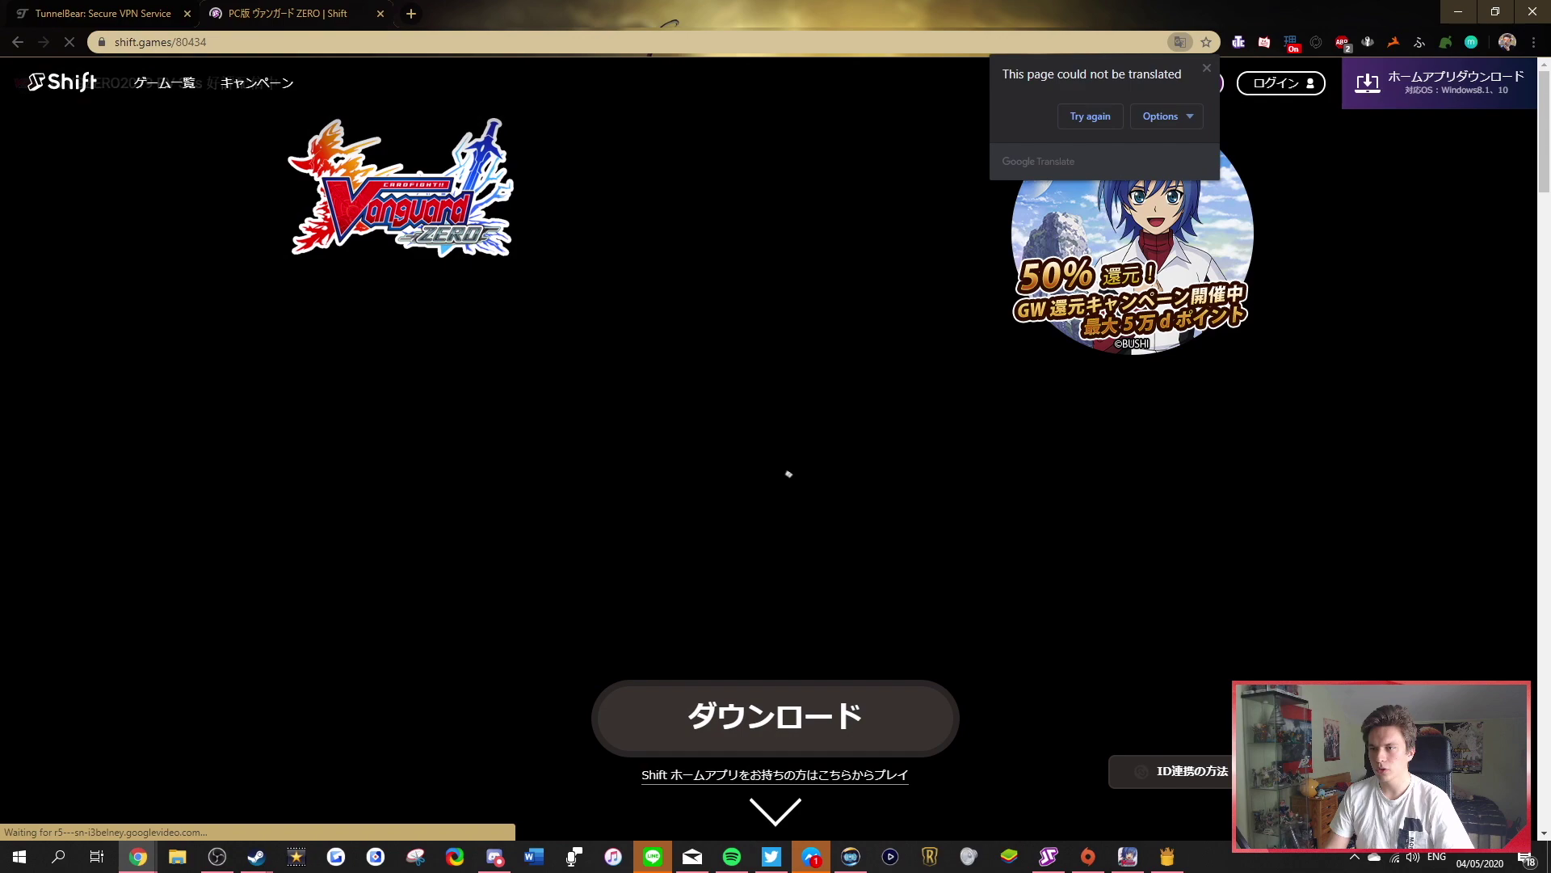
mouse_move(1164, 83)
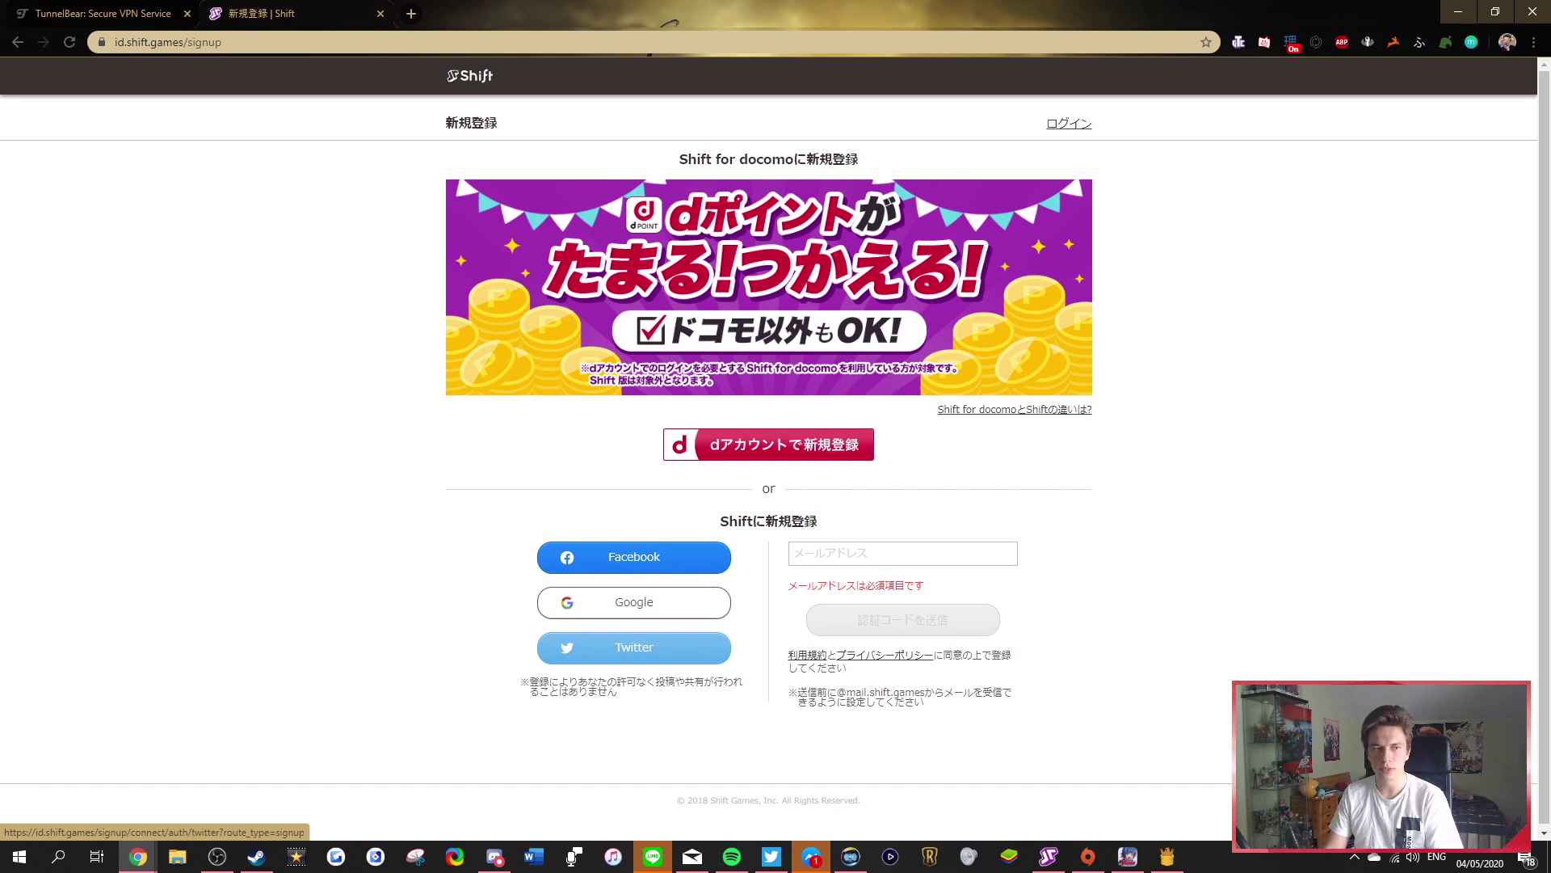
Work through the Shift sign-up form, then go back to /signup and reload it
key("alt+Tab")
key("alt+Tab")
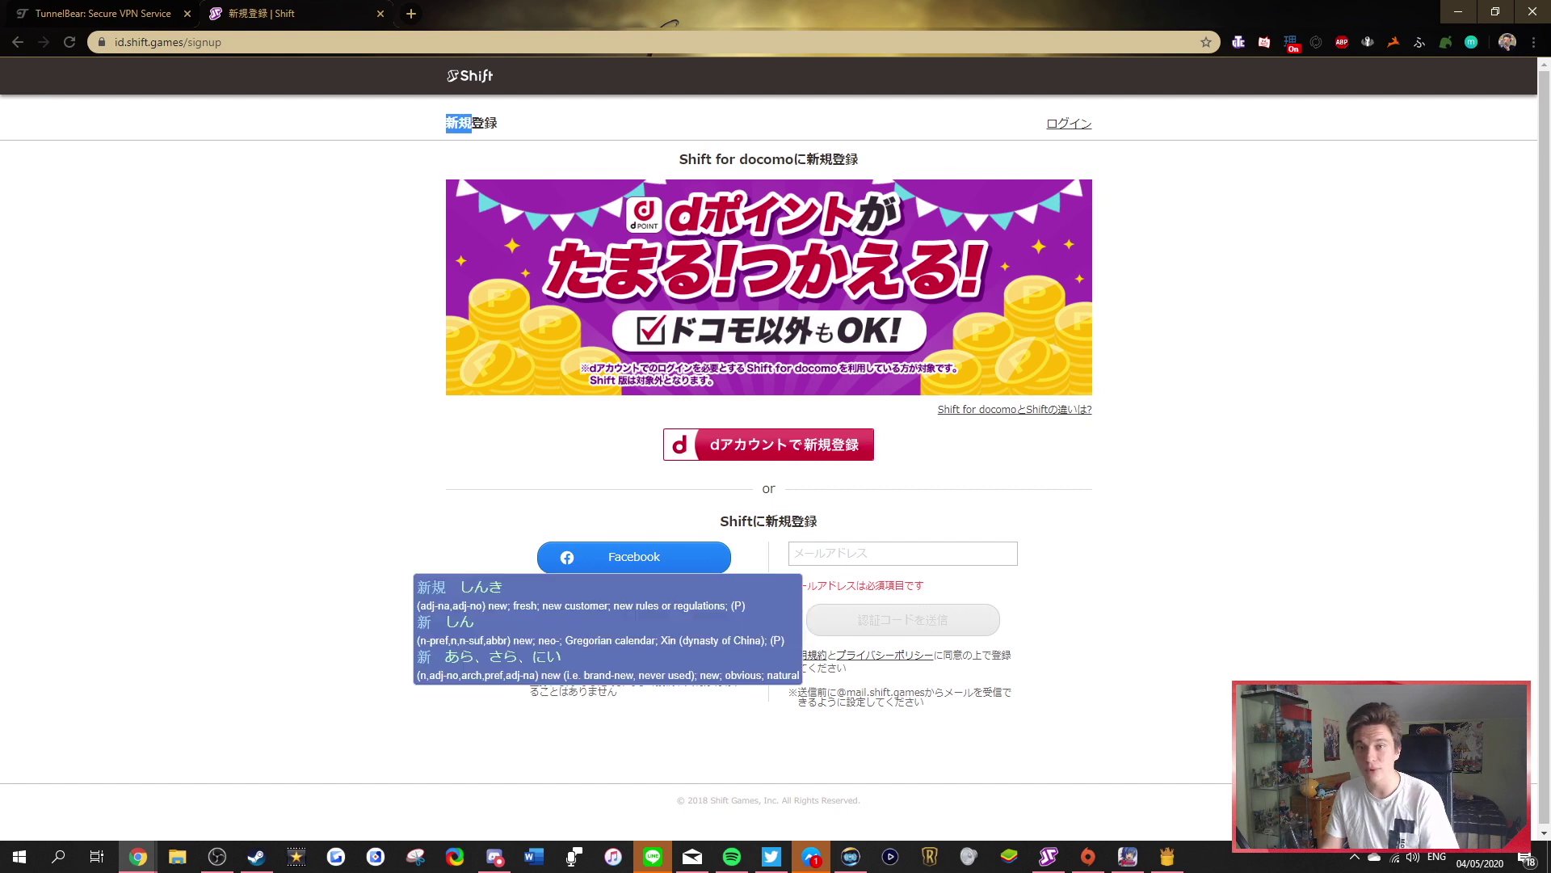
key("alt+Tab")
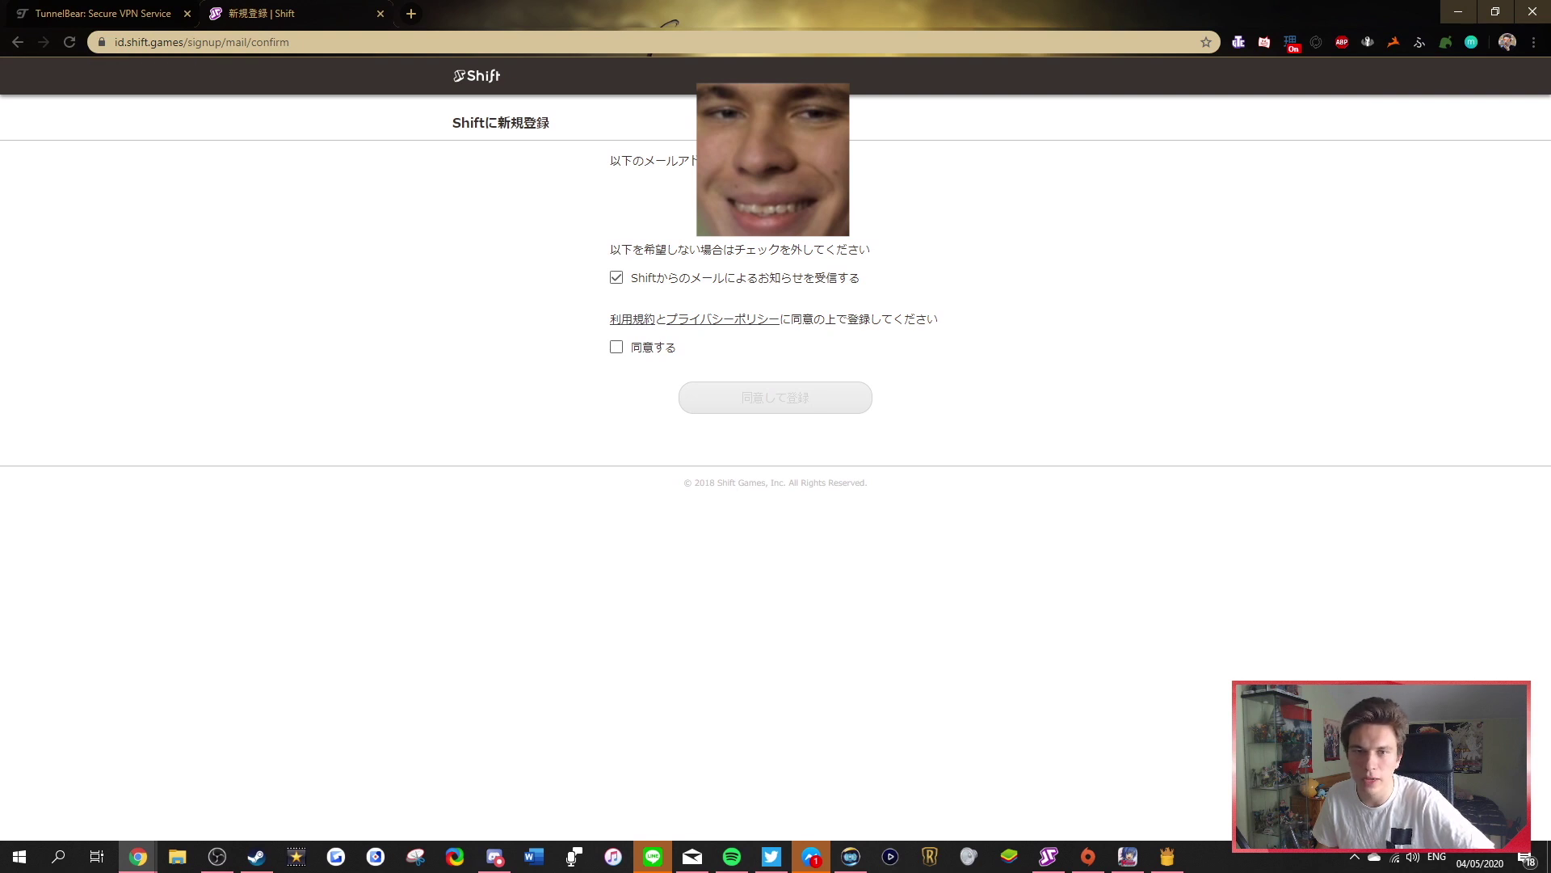
key("alt+Left")
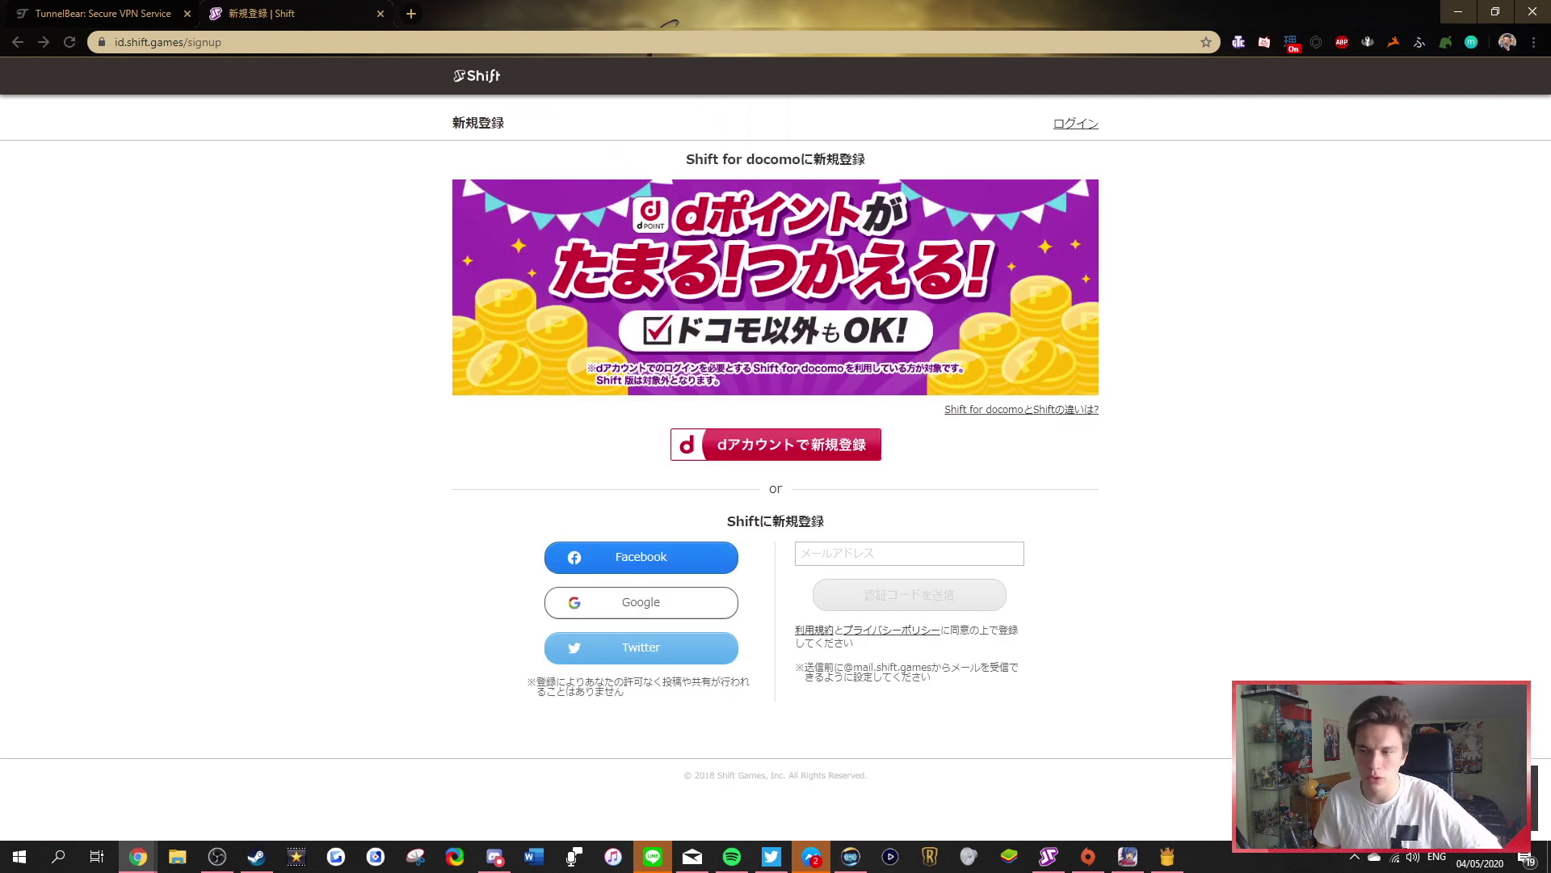
key("alt+Tab")
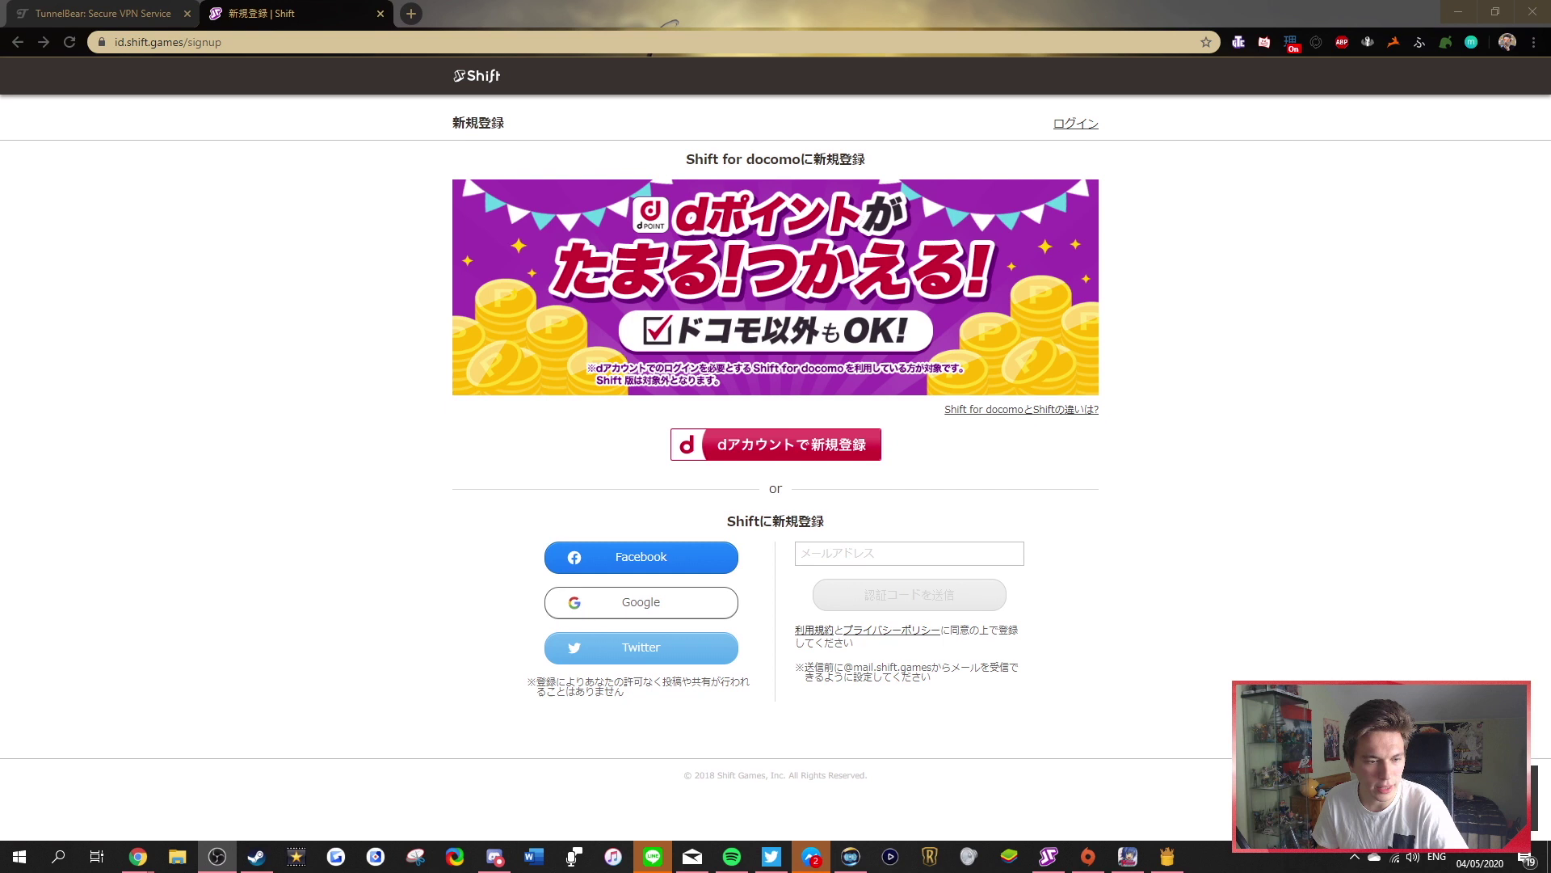
key("alt+Tab")
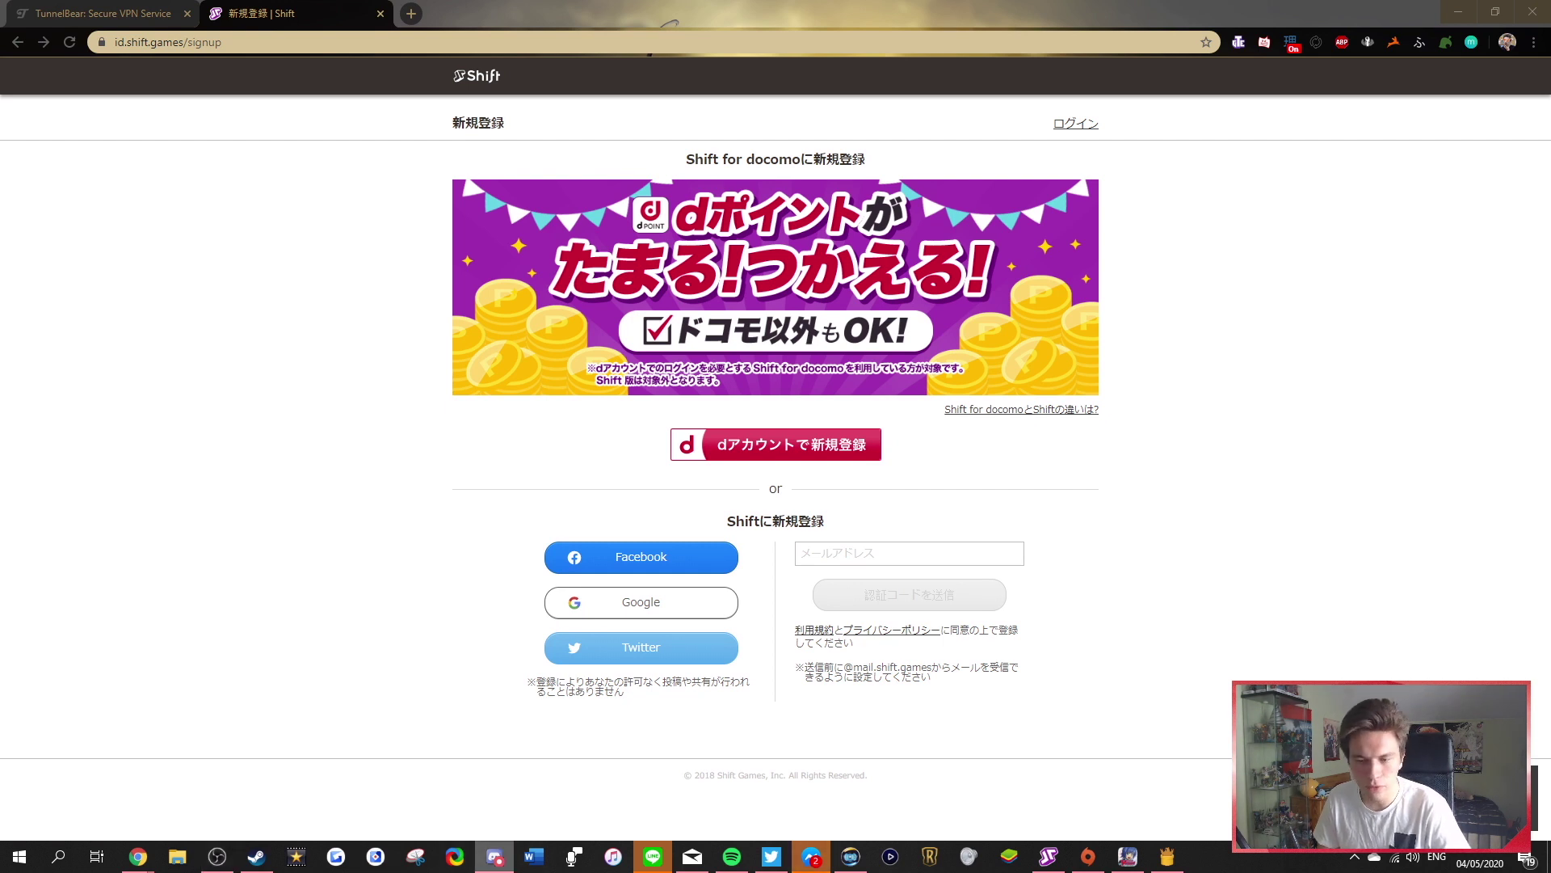
mouse_move(461, 122)
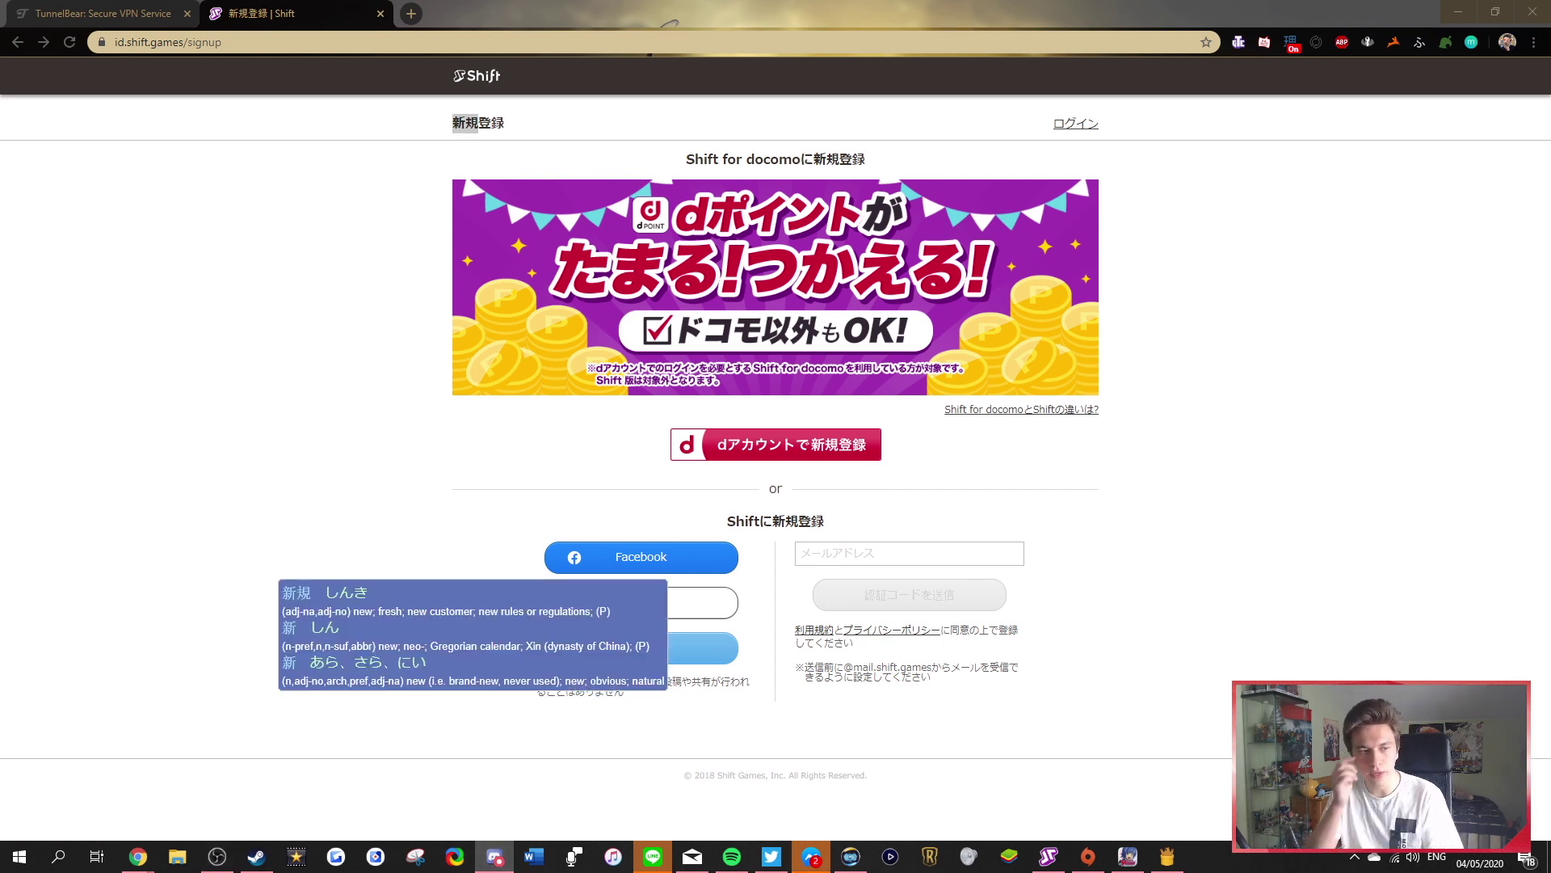
key("alt+Tab")
key("F5")
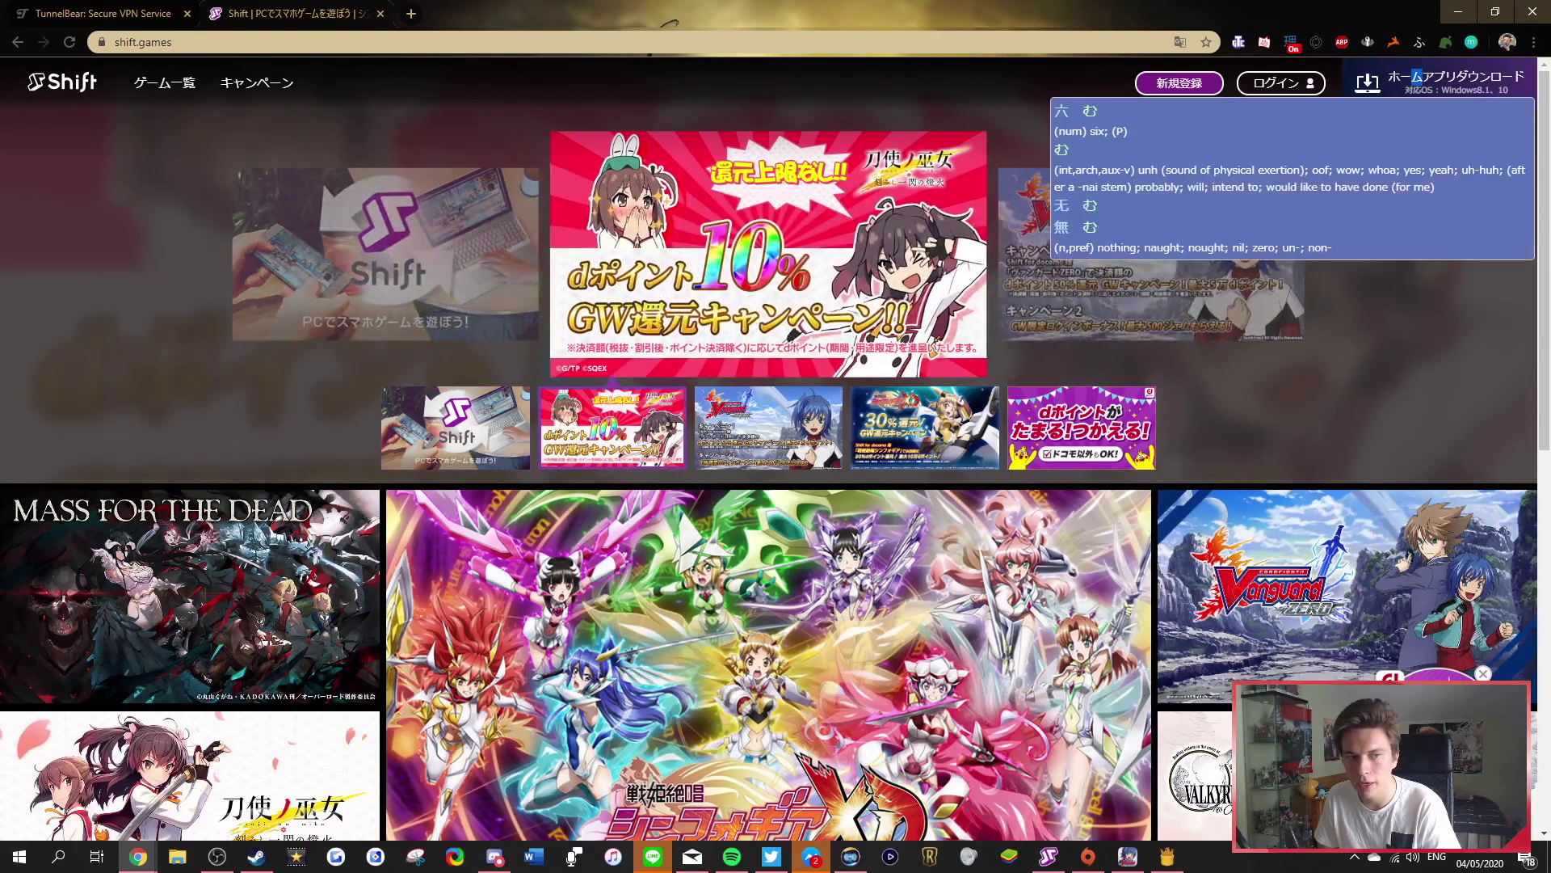
Download and save the Shift PC app setup installer from the website
mouse_move(1459, 76)
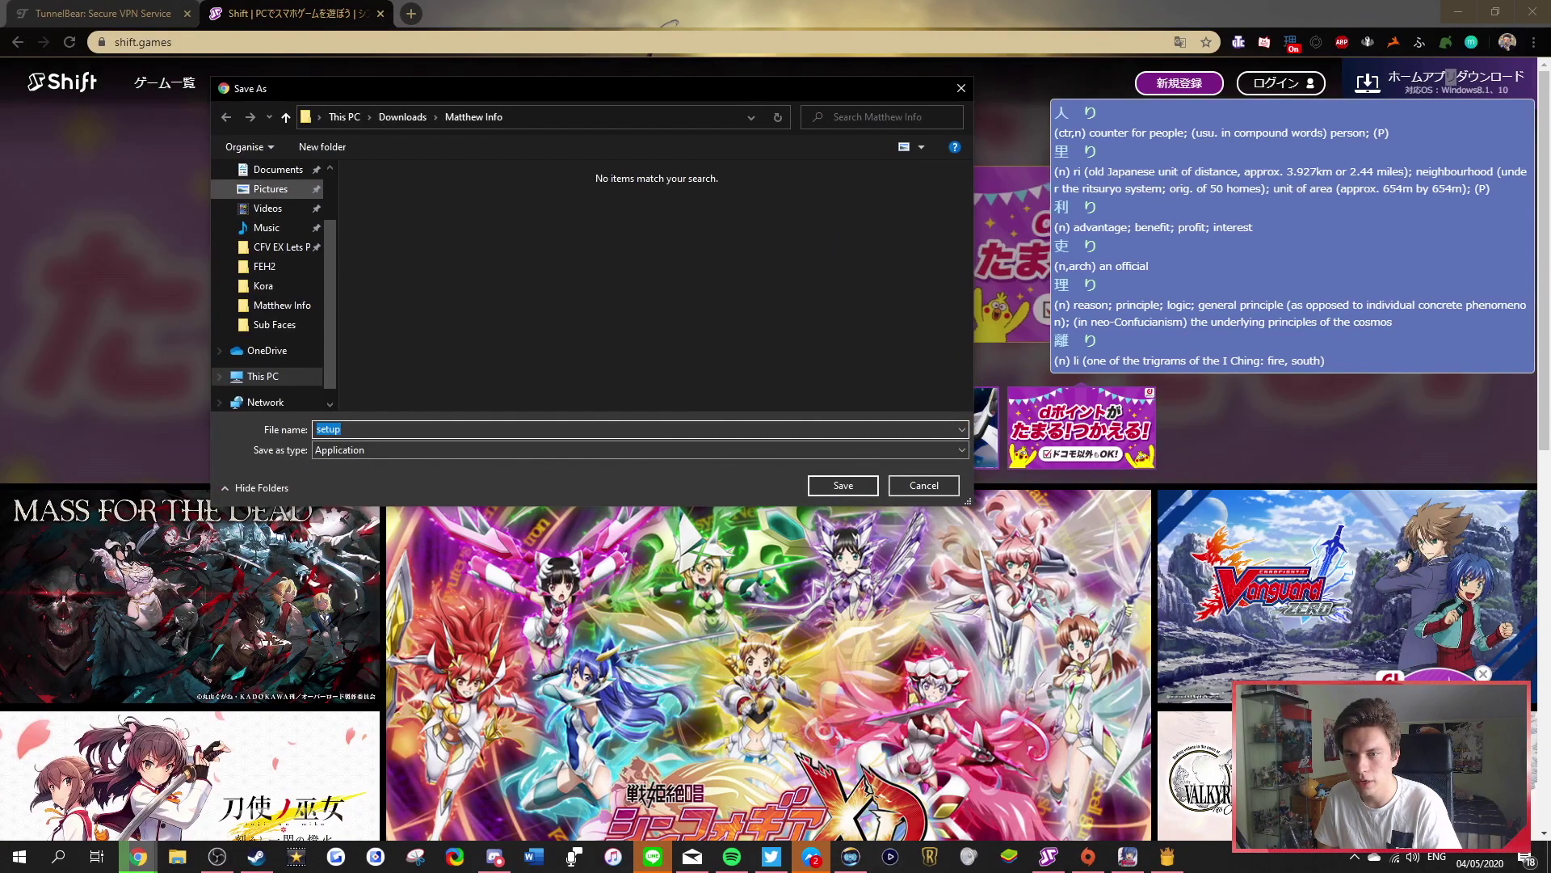
scroll(270, 282, "up", 2)
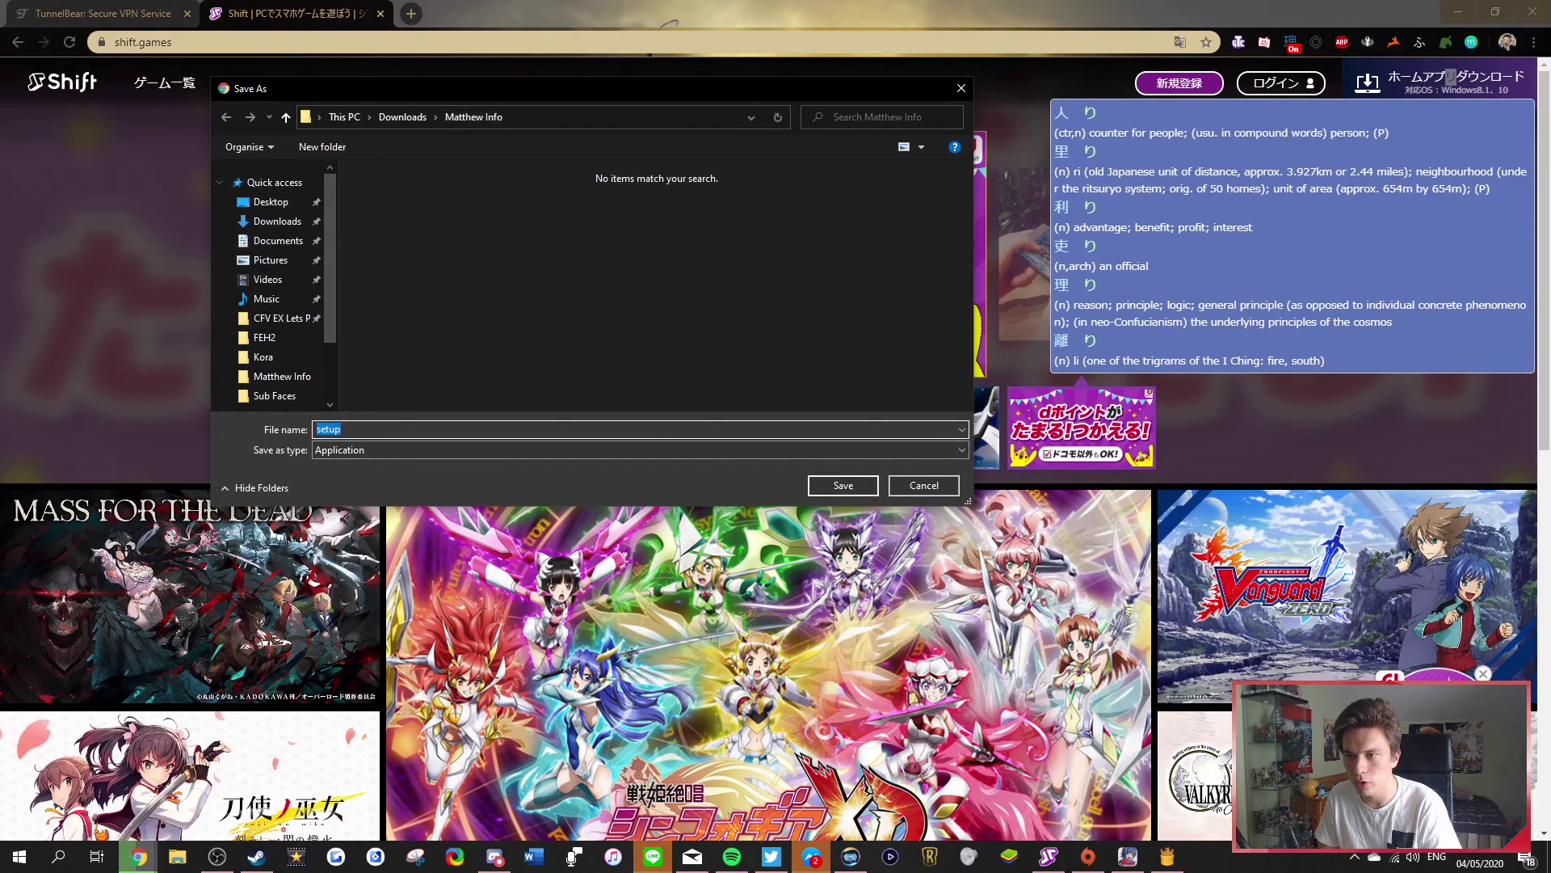
left_click(960, 88)
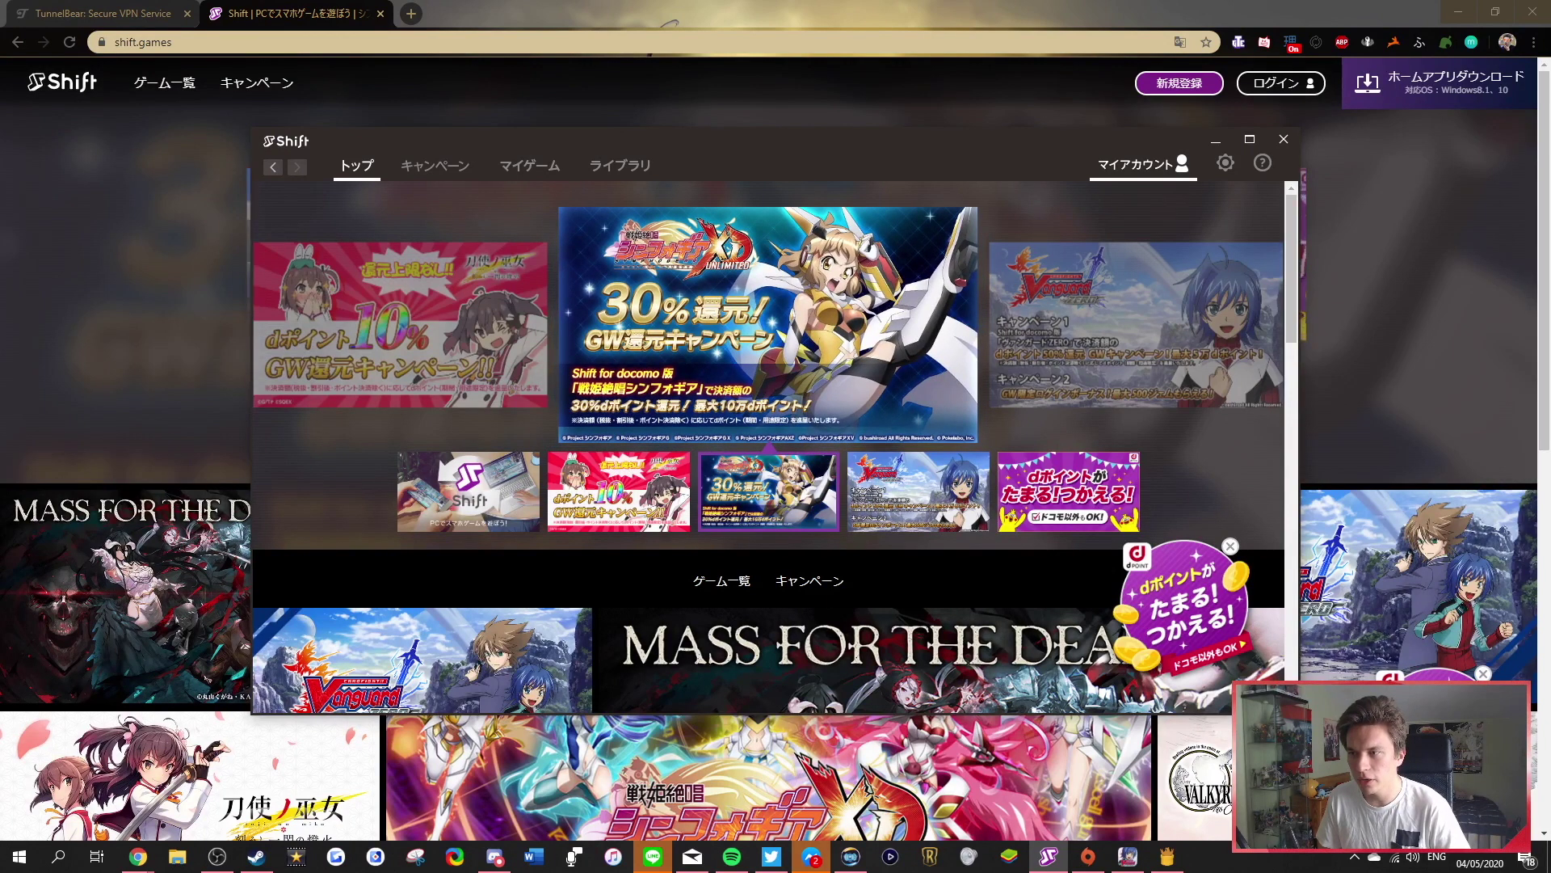
View the マイアカウント page, then scroll down to the launcher's game cards
left_click(1143, 164)
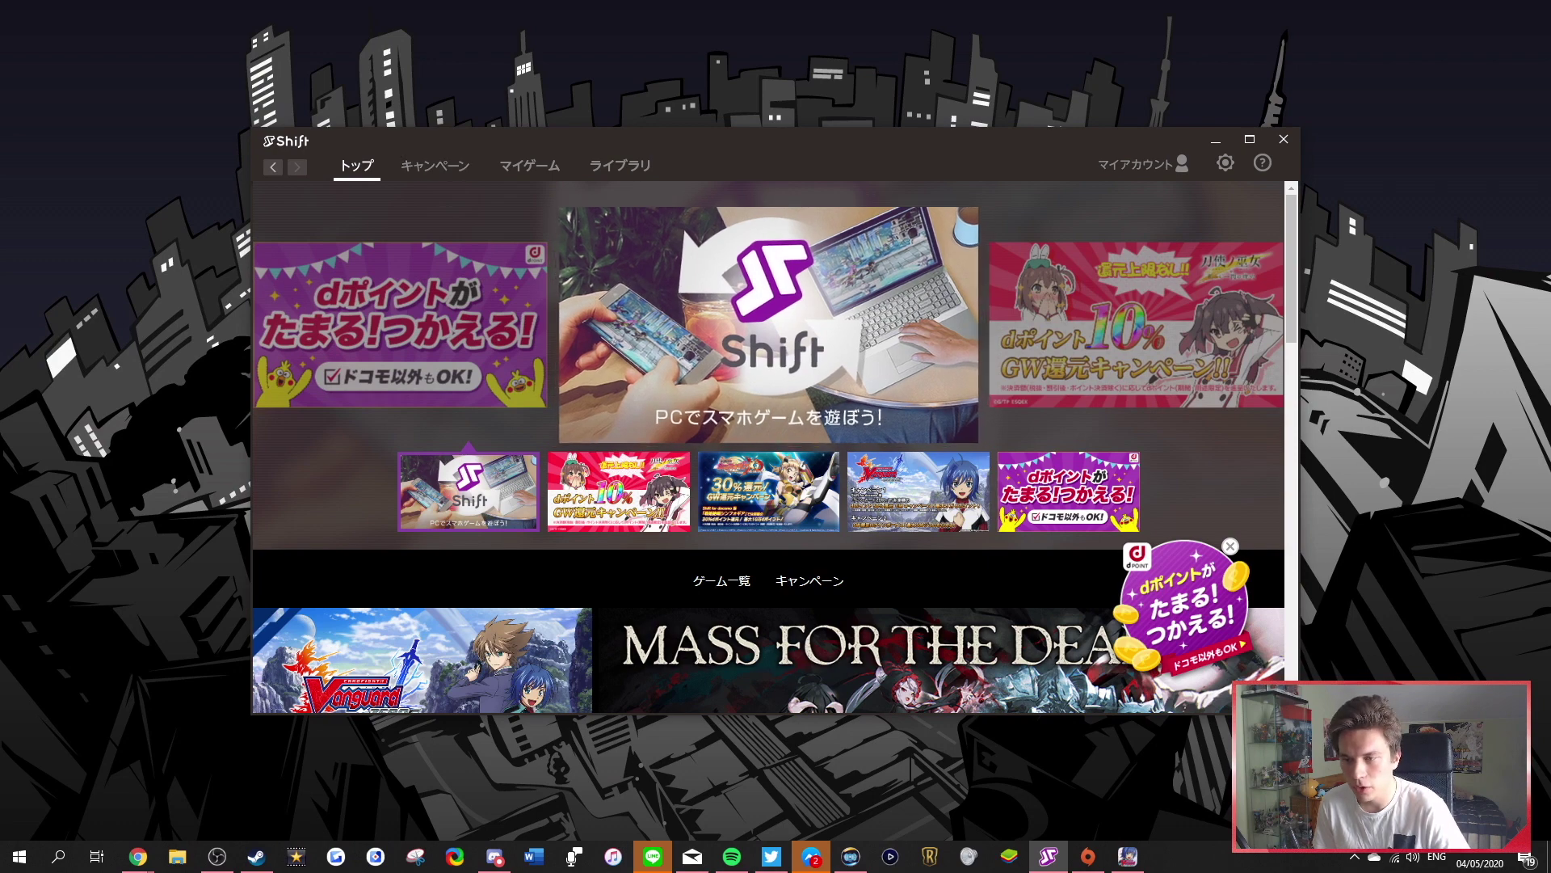
scroll(774, 447, "down", 1)
scroll(774, 447, "down", 2)
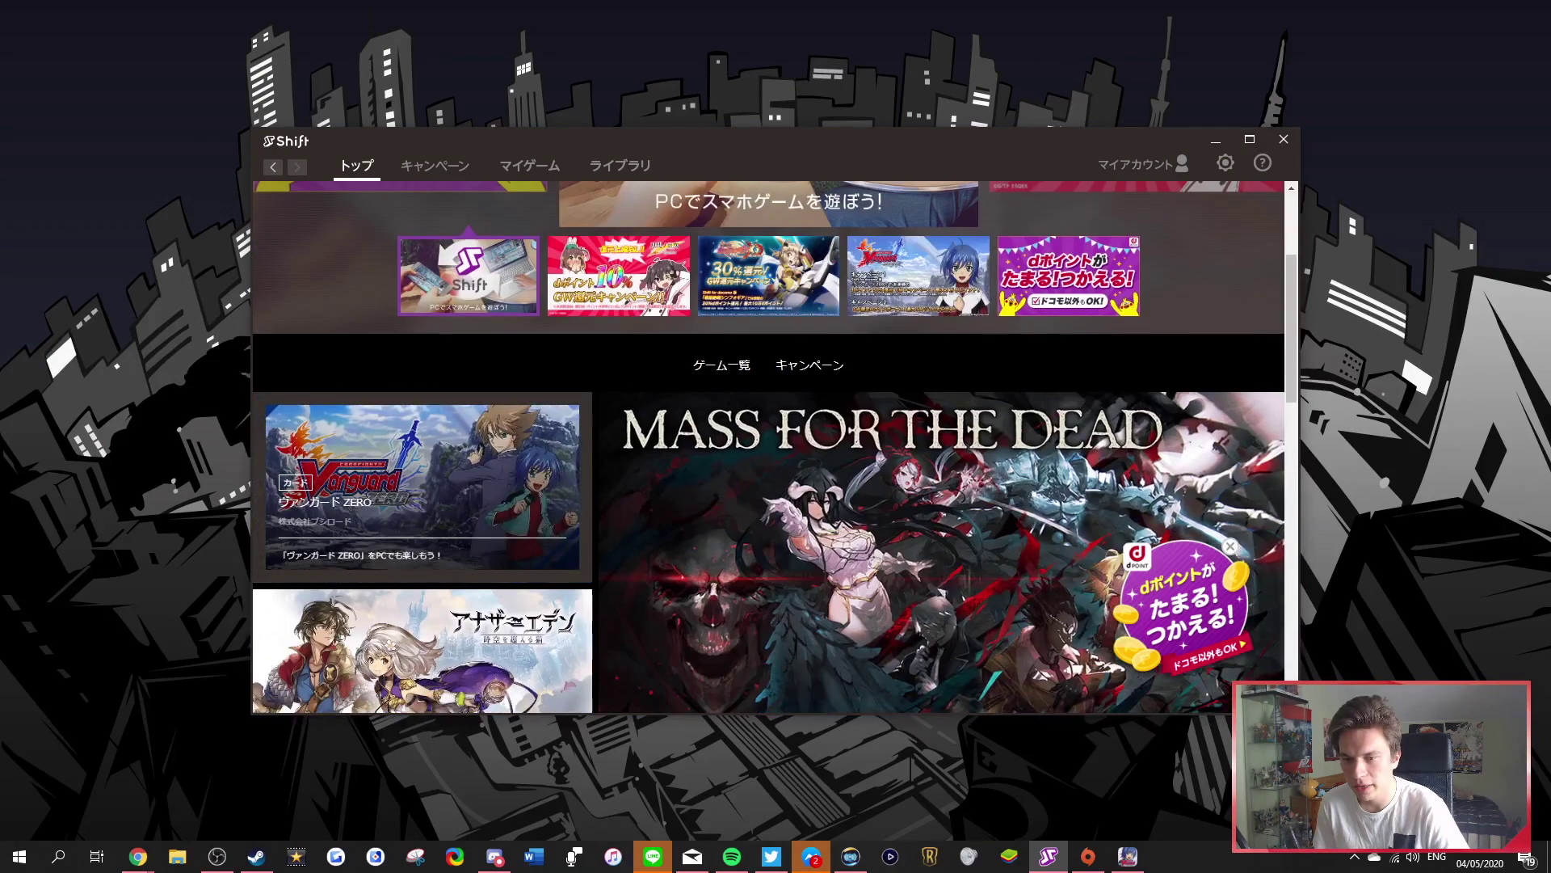
Open the Vanguard ZERO card and launch it with 今すぐプレイ
left_click(774, 447)
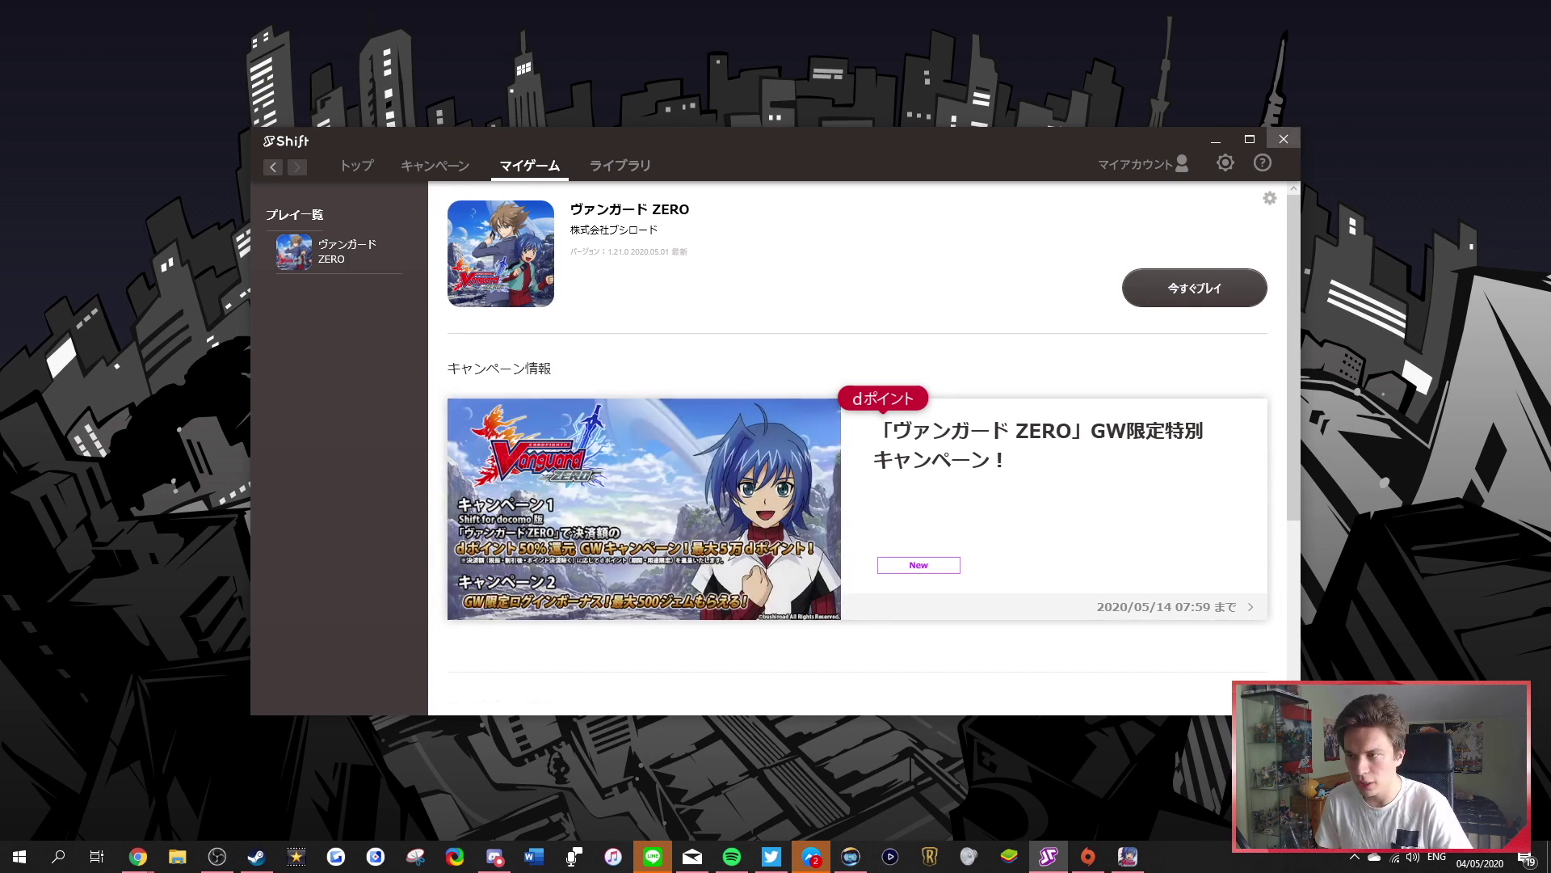
left_click(1283, 139)
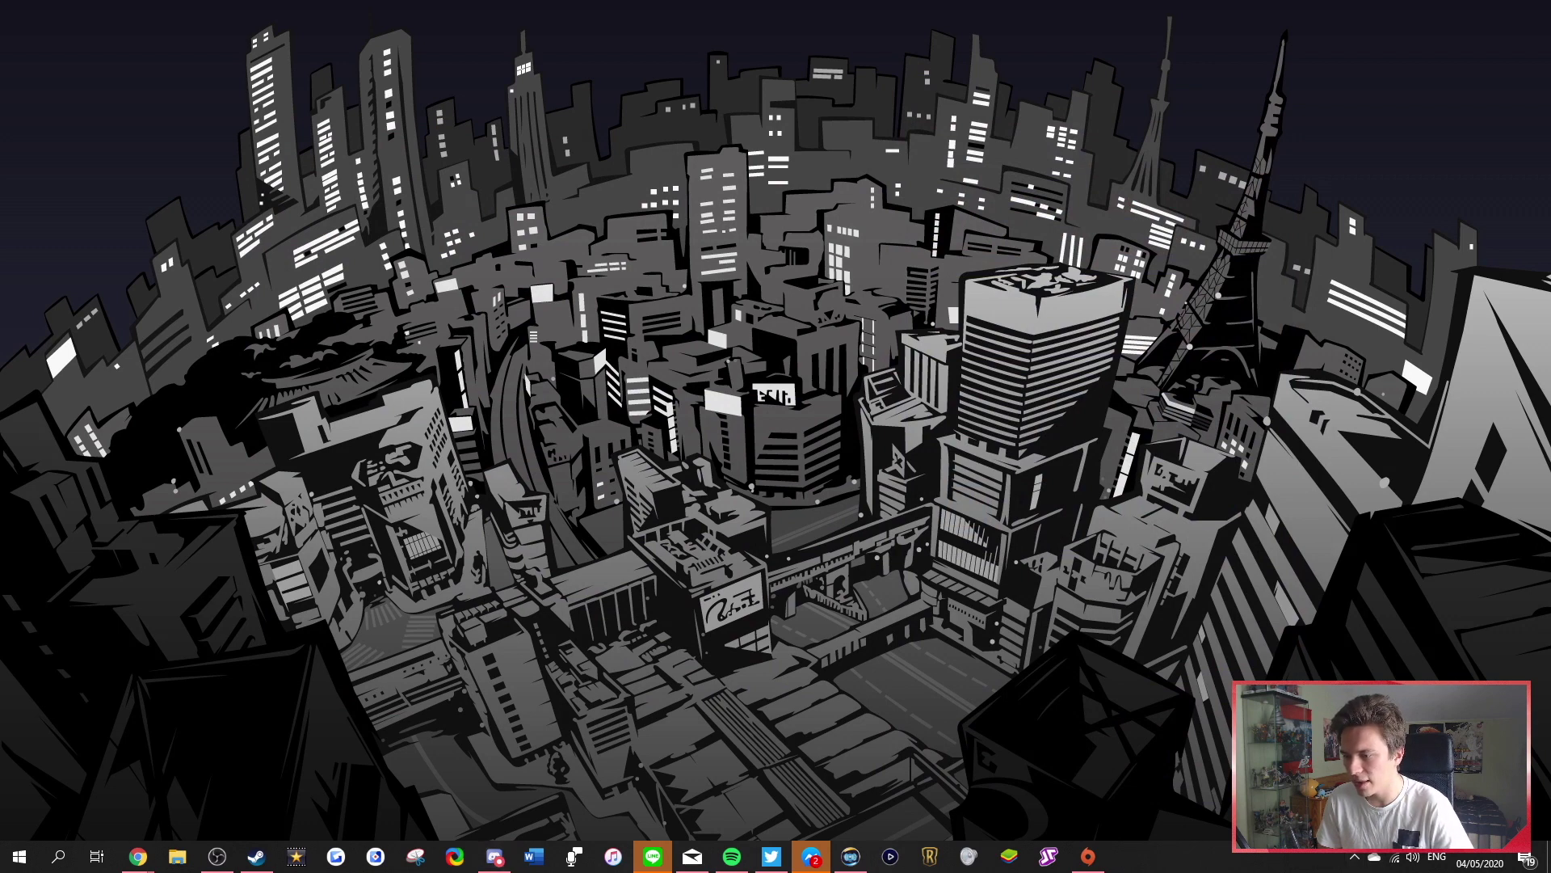
Start Task Manager, then search %appdata% to open the Roaming folder
right_click(1157, 858)
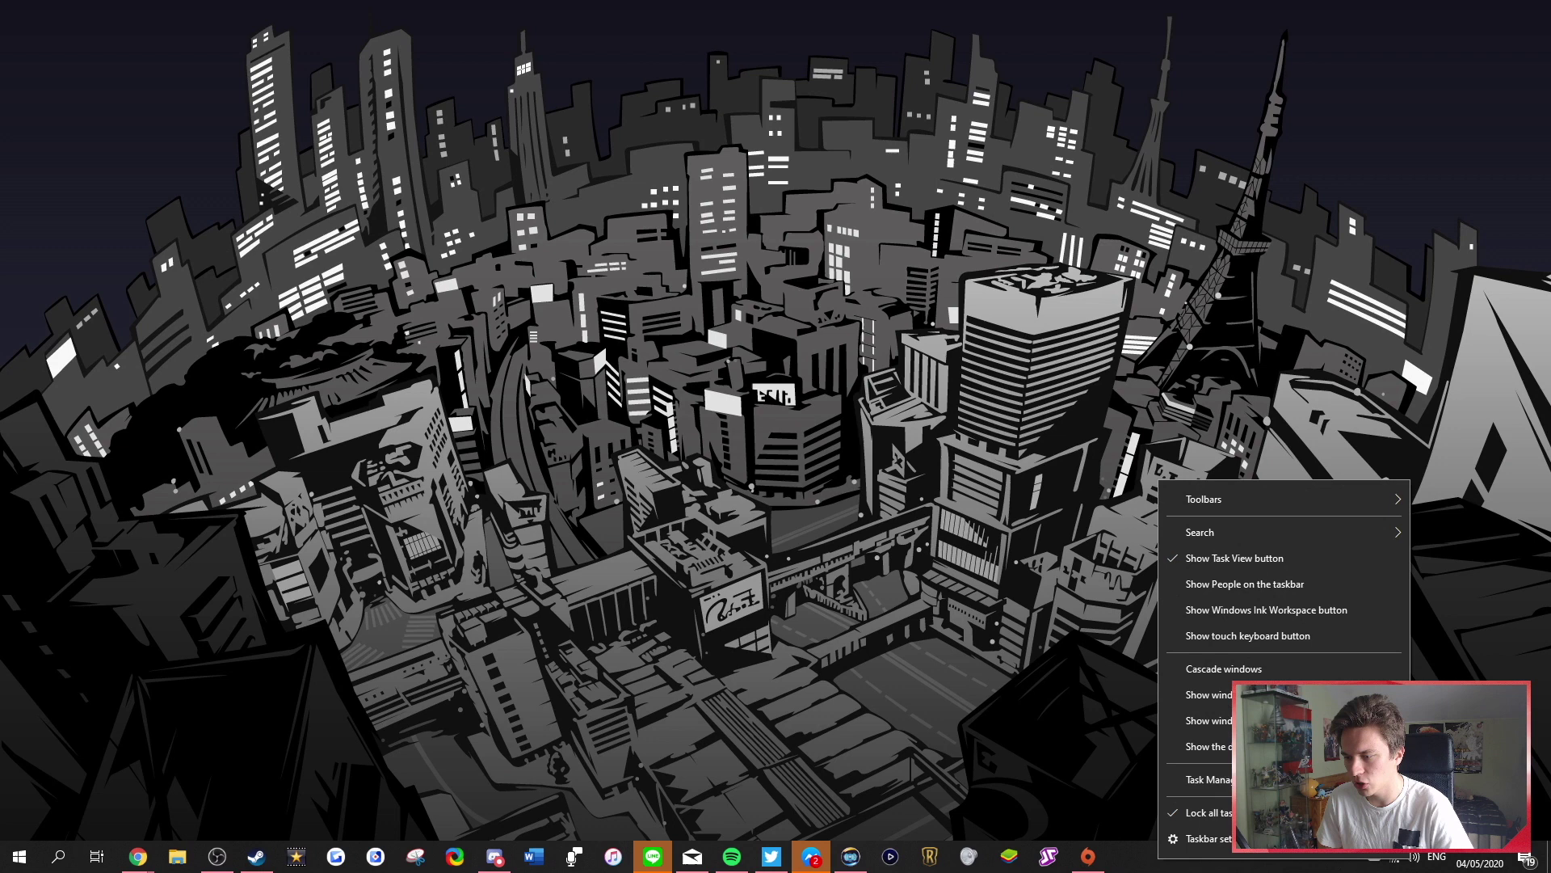
left_click(1196, 779)
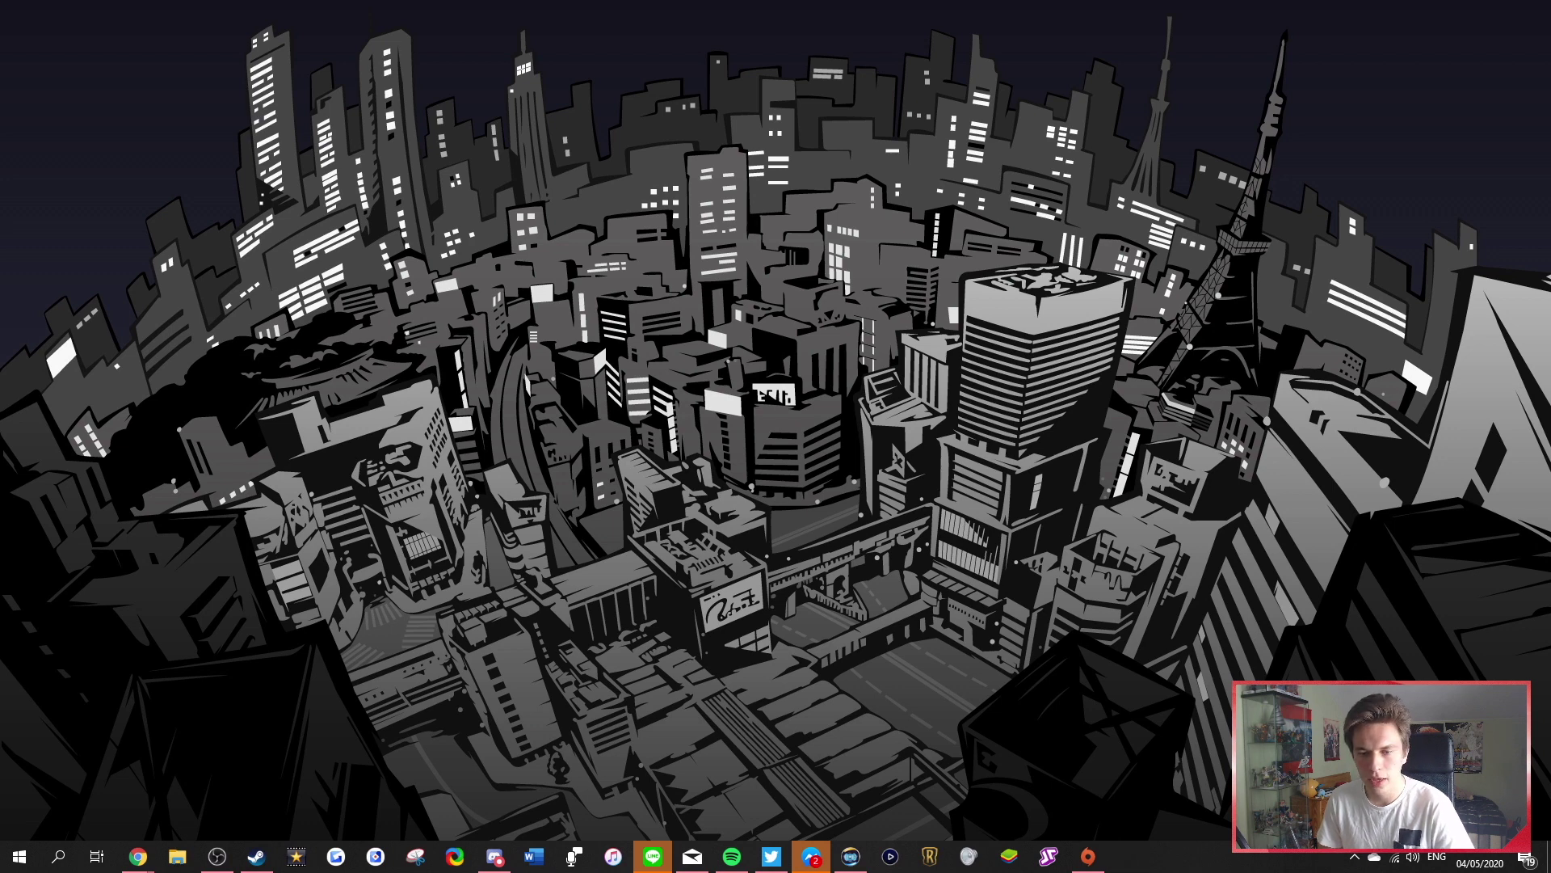
left_click(57, 855)
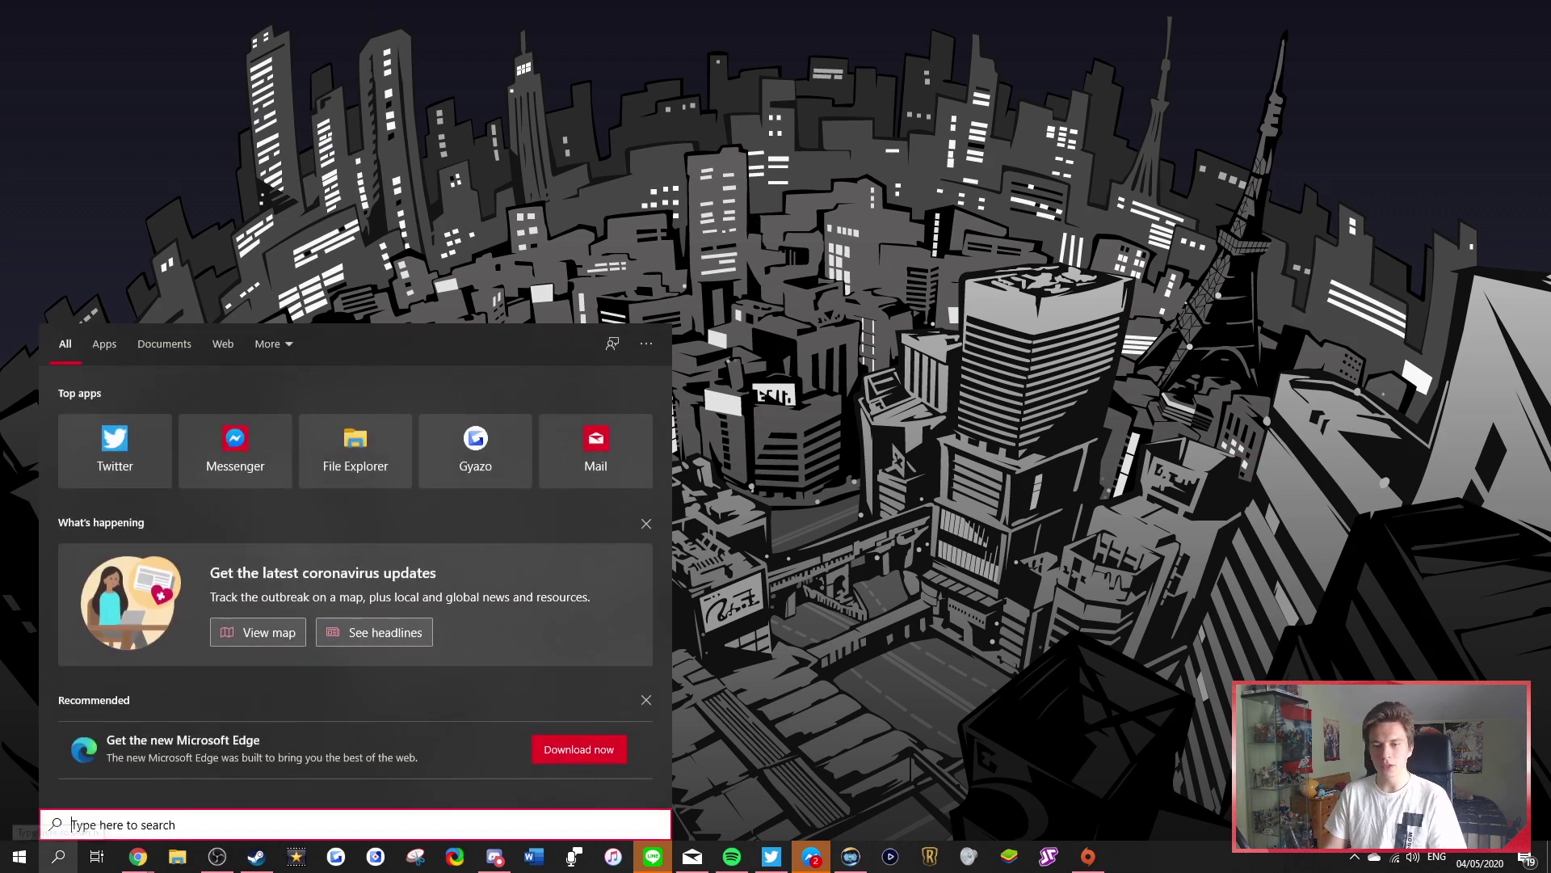
type("%appdata^")
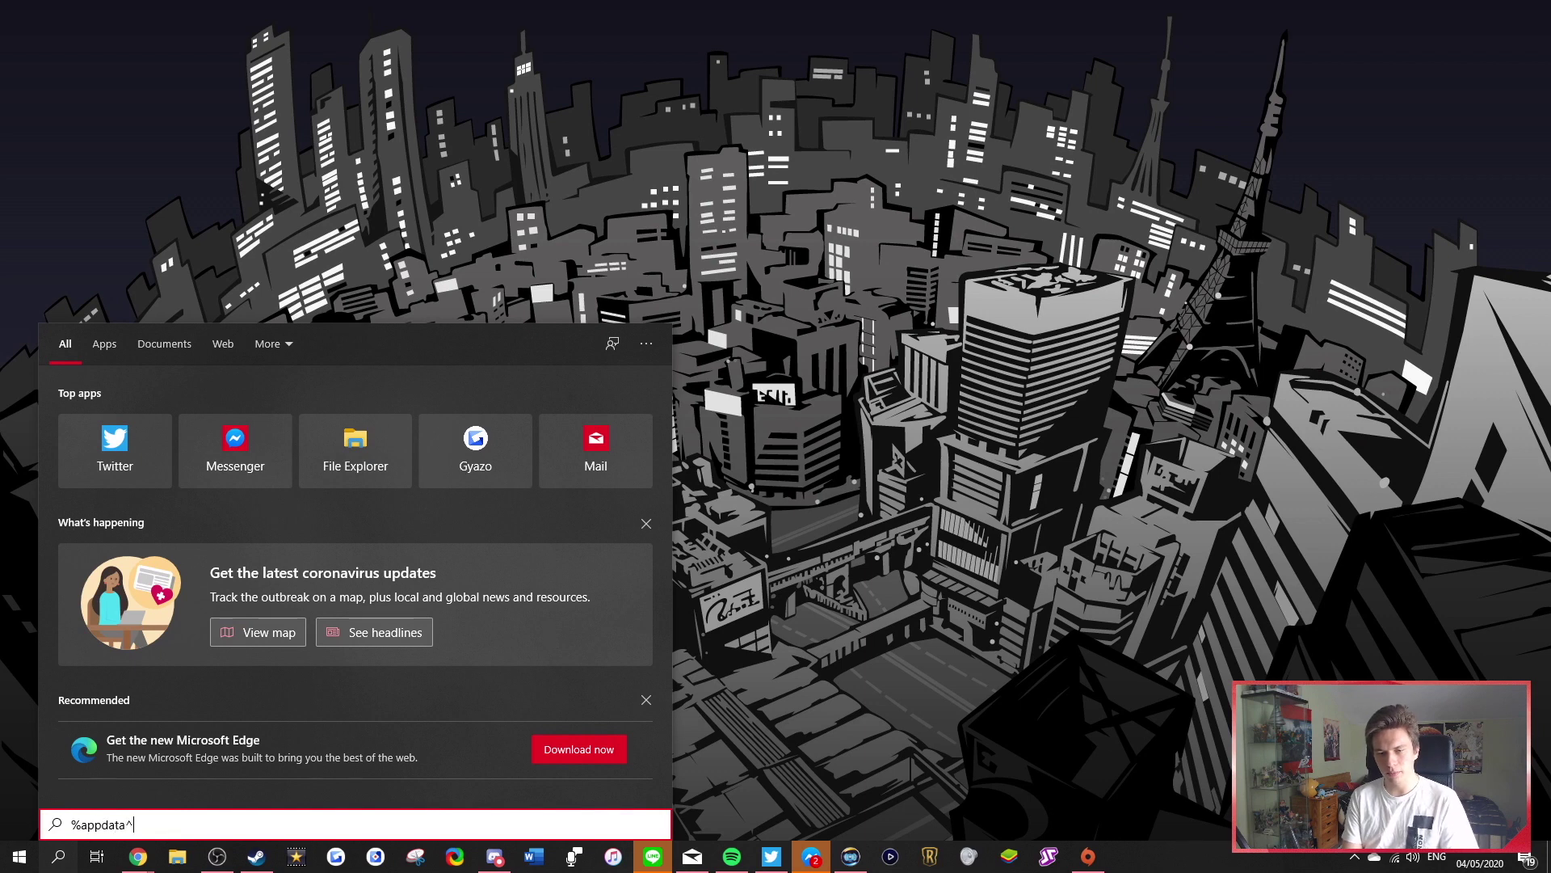
key("BackSpace")
type("%")
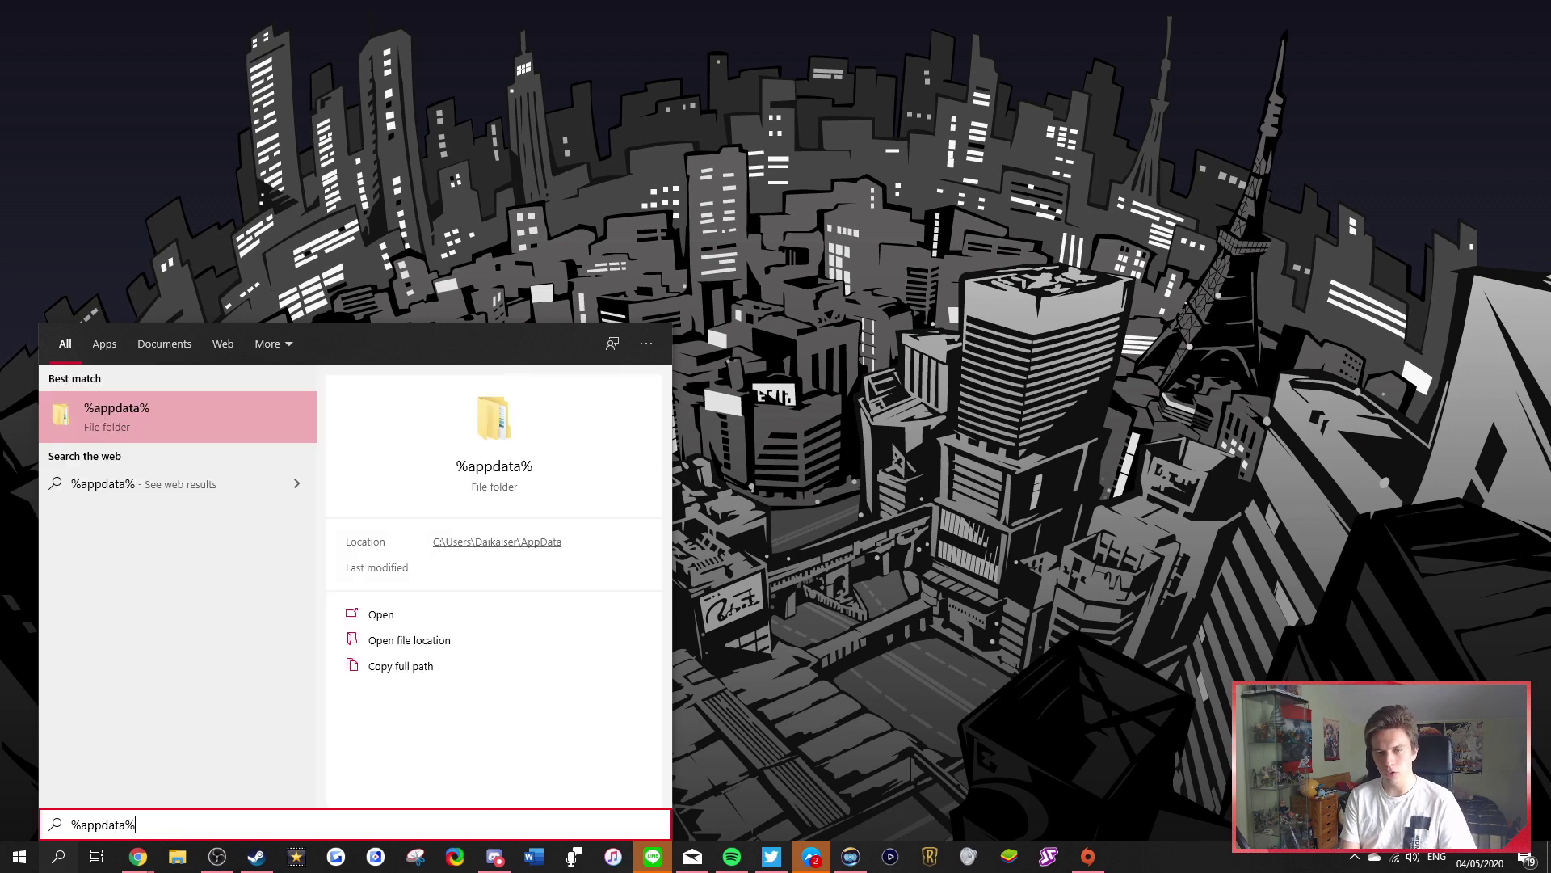
key("Return")
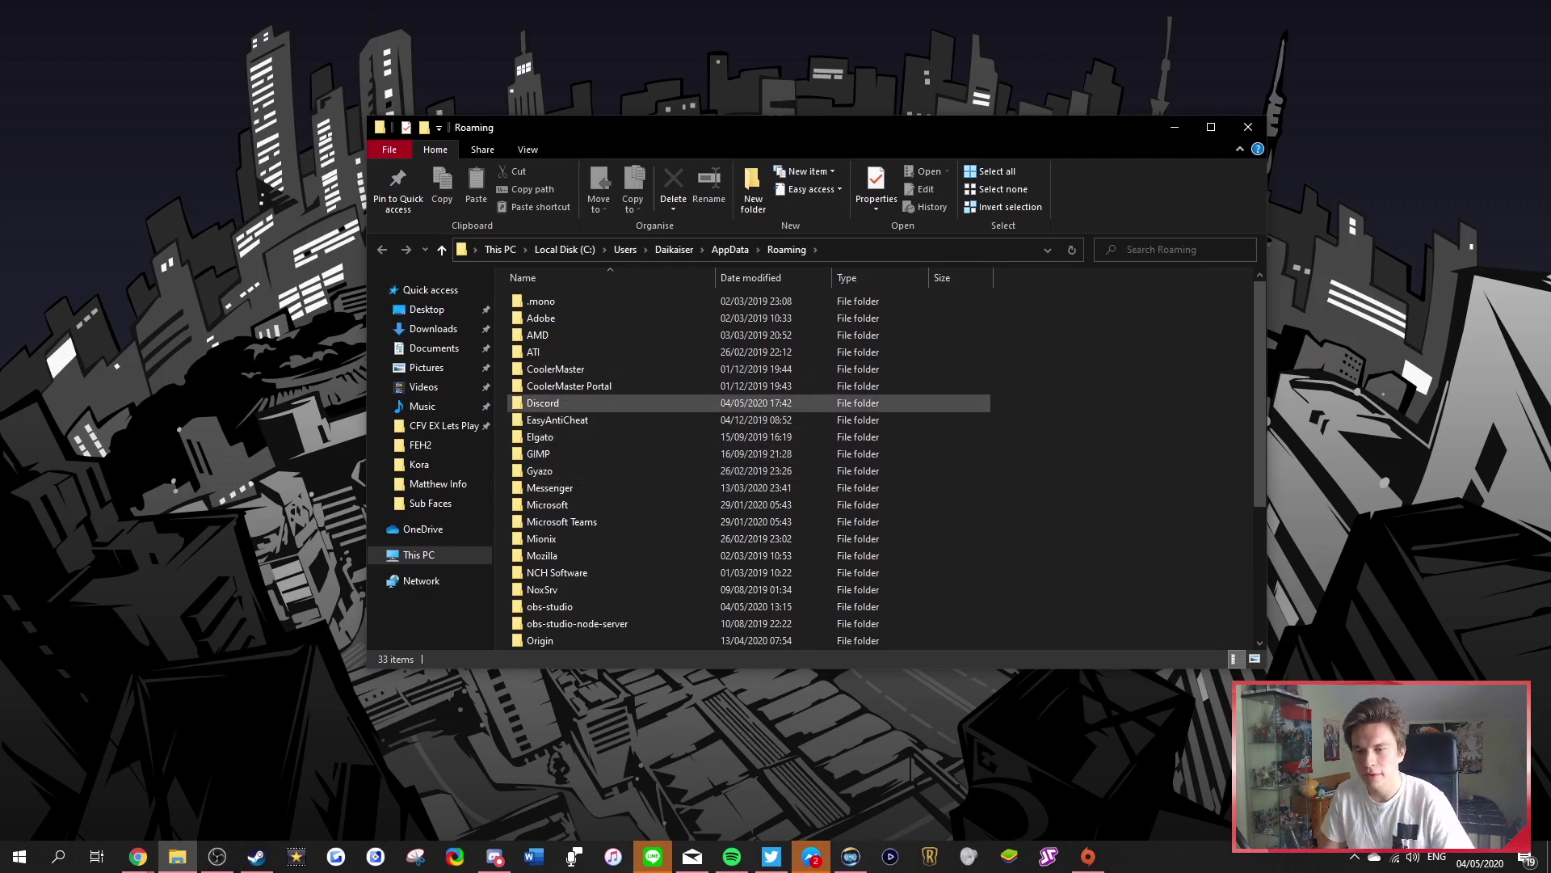
Go into Shift > apps > 80434 and select the ヴァンガードZERO_Data folder
scroll(557, 471, "down", 2)
scroll(558, 470, "down", 1)
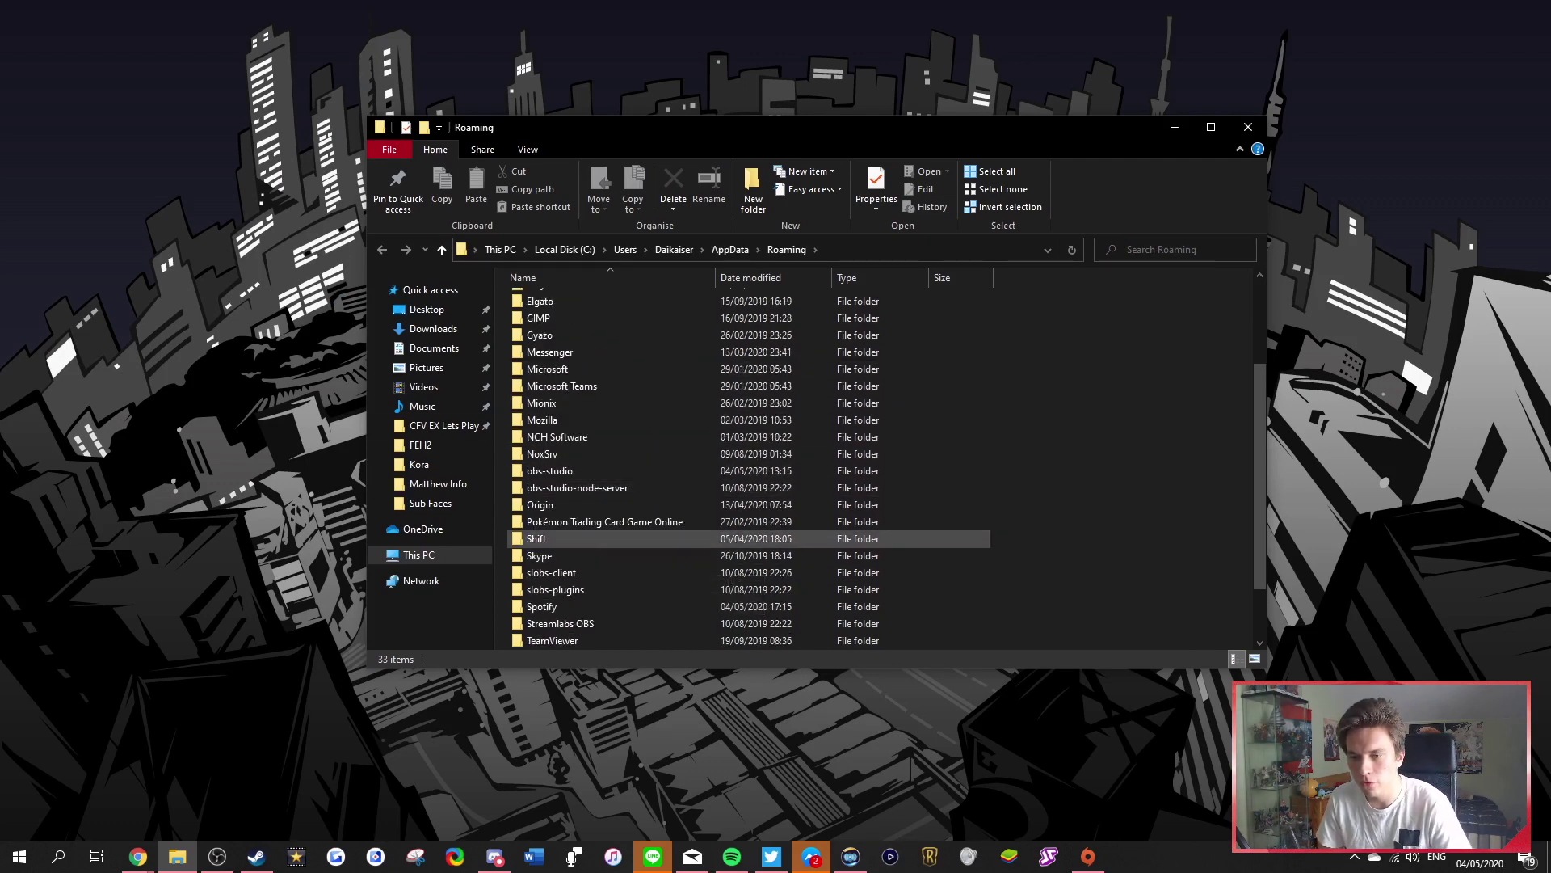
double_click(549, 538)
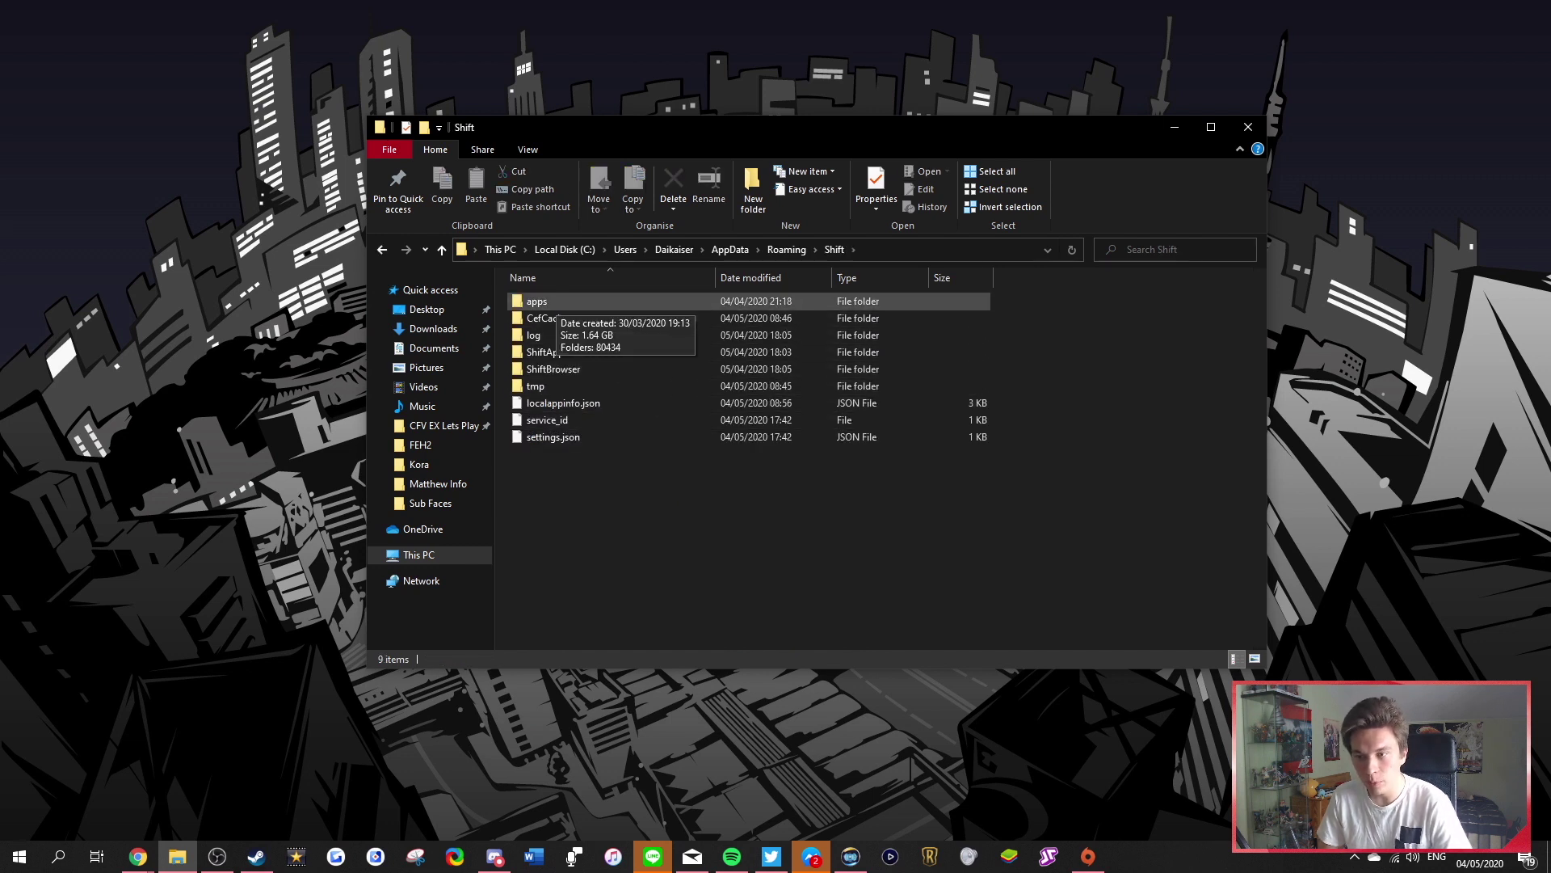
left_click(543, 301)
double_click(543, 302)
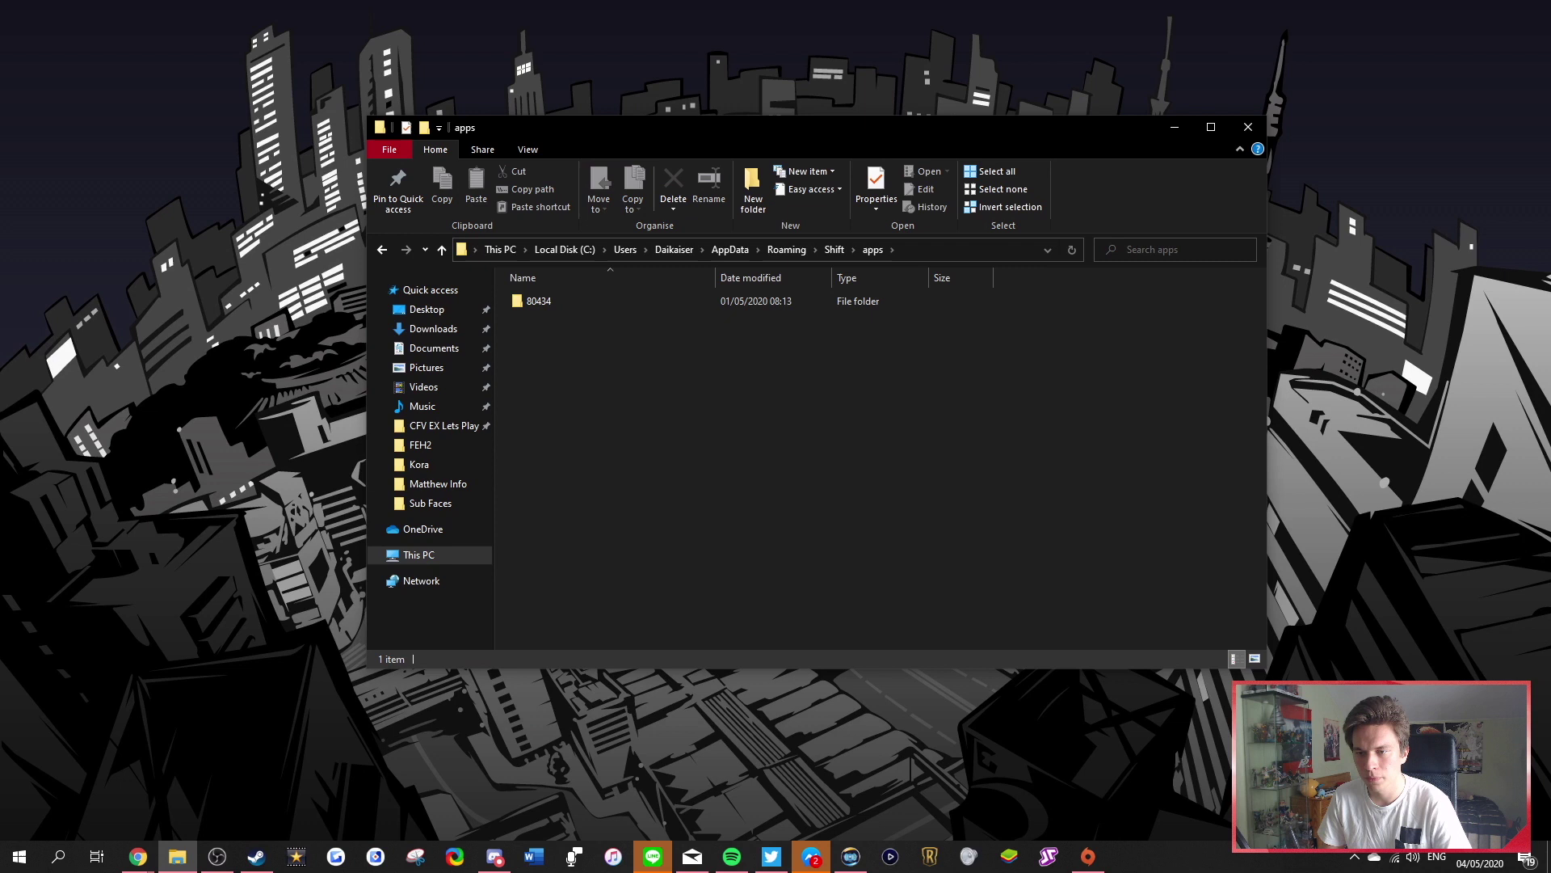
double_click(539, 301)
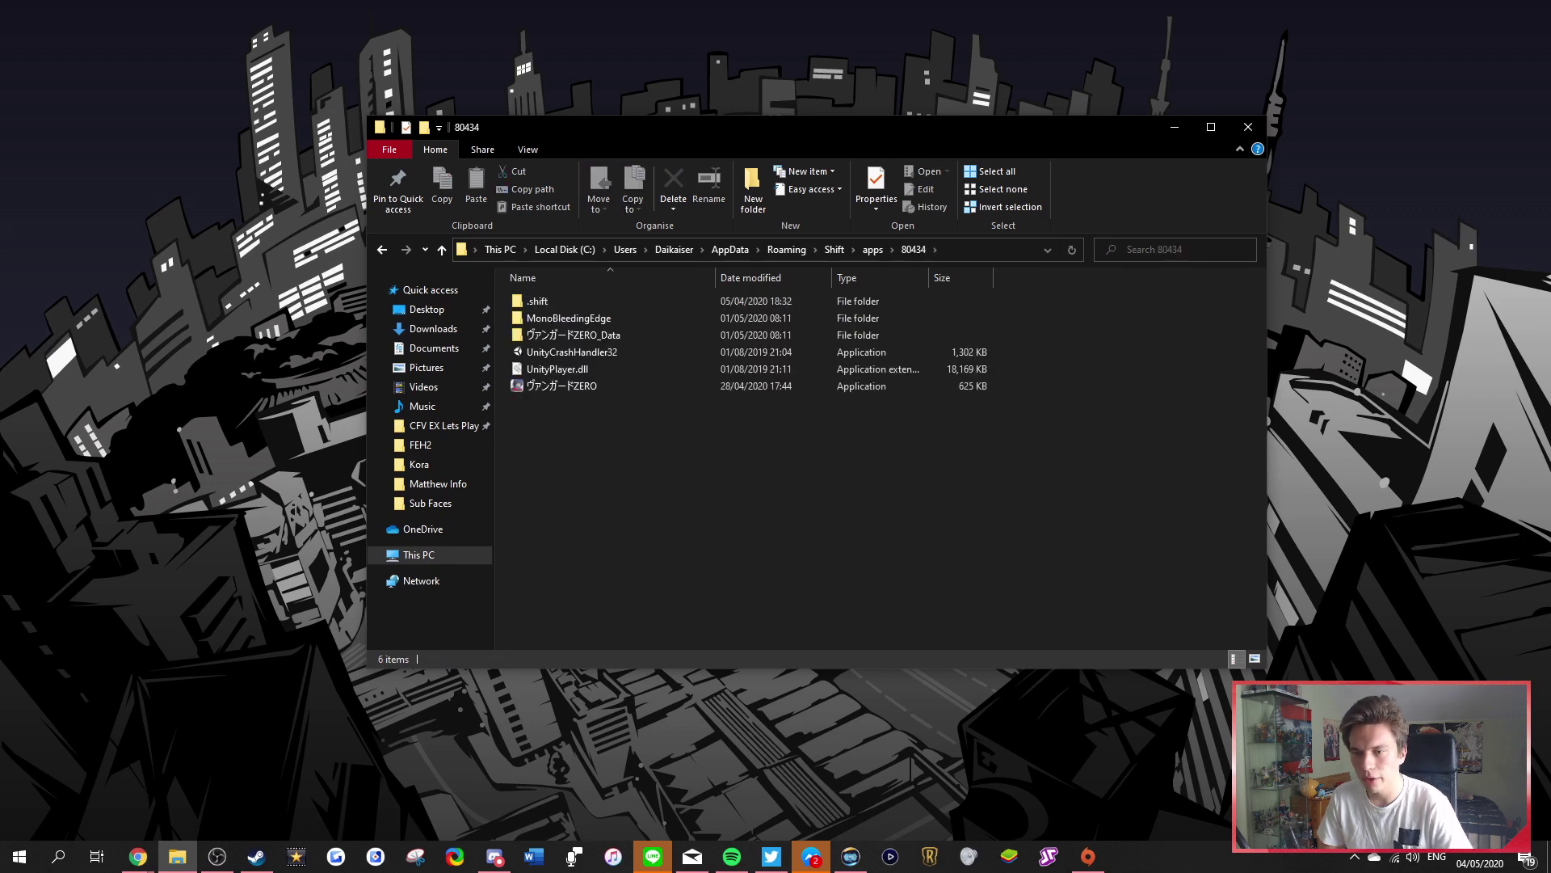
left_click(573, 335)
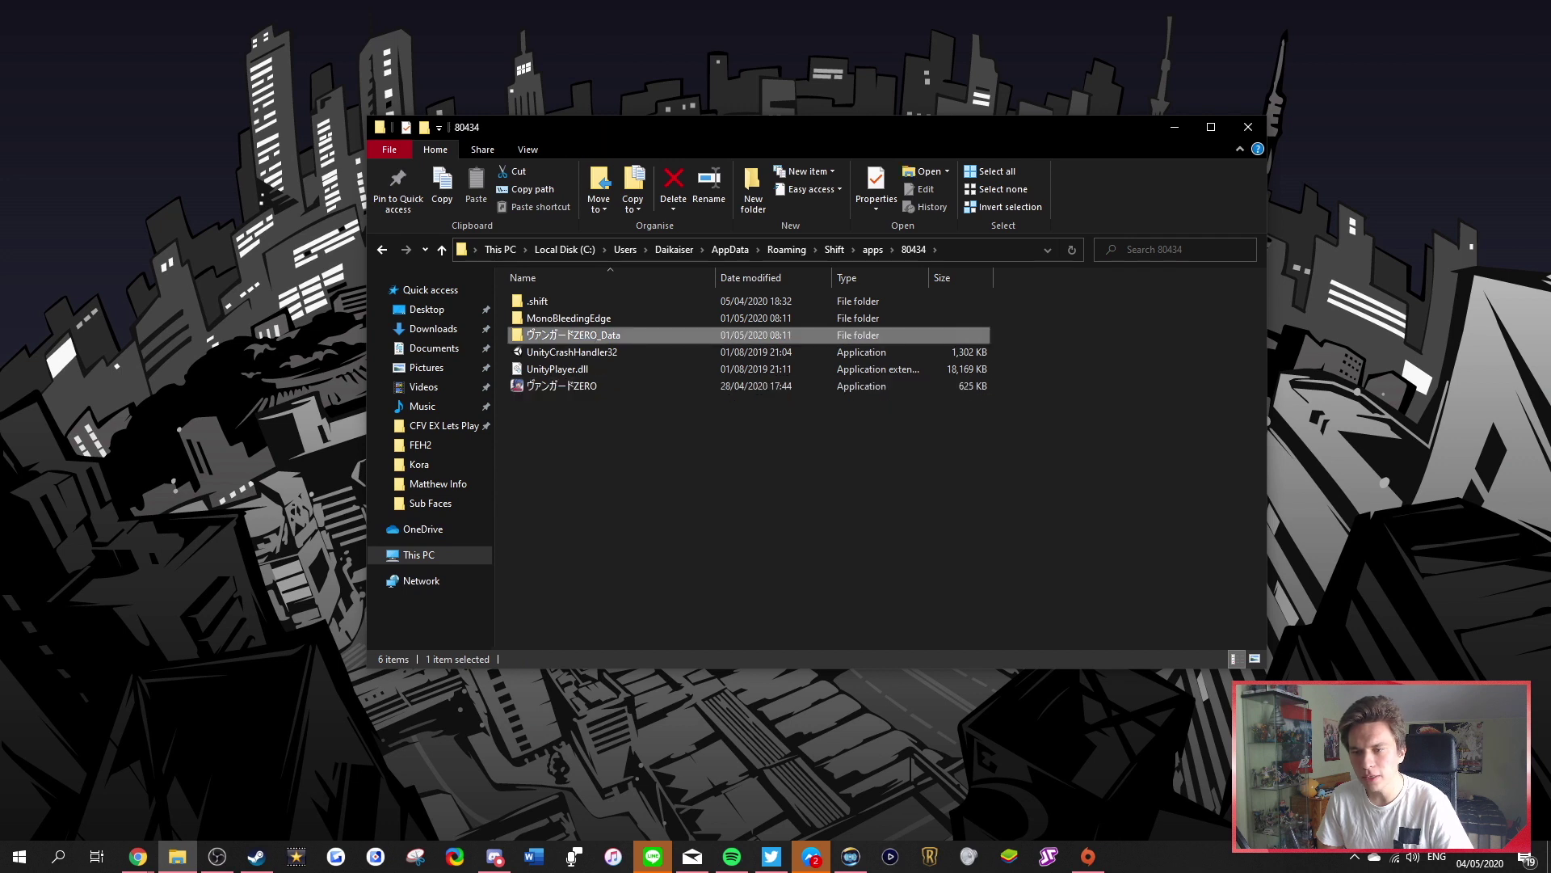
left_click(562, 386)
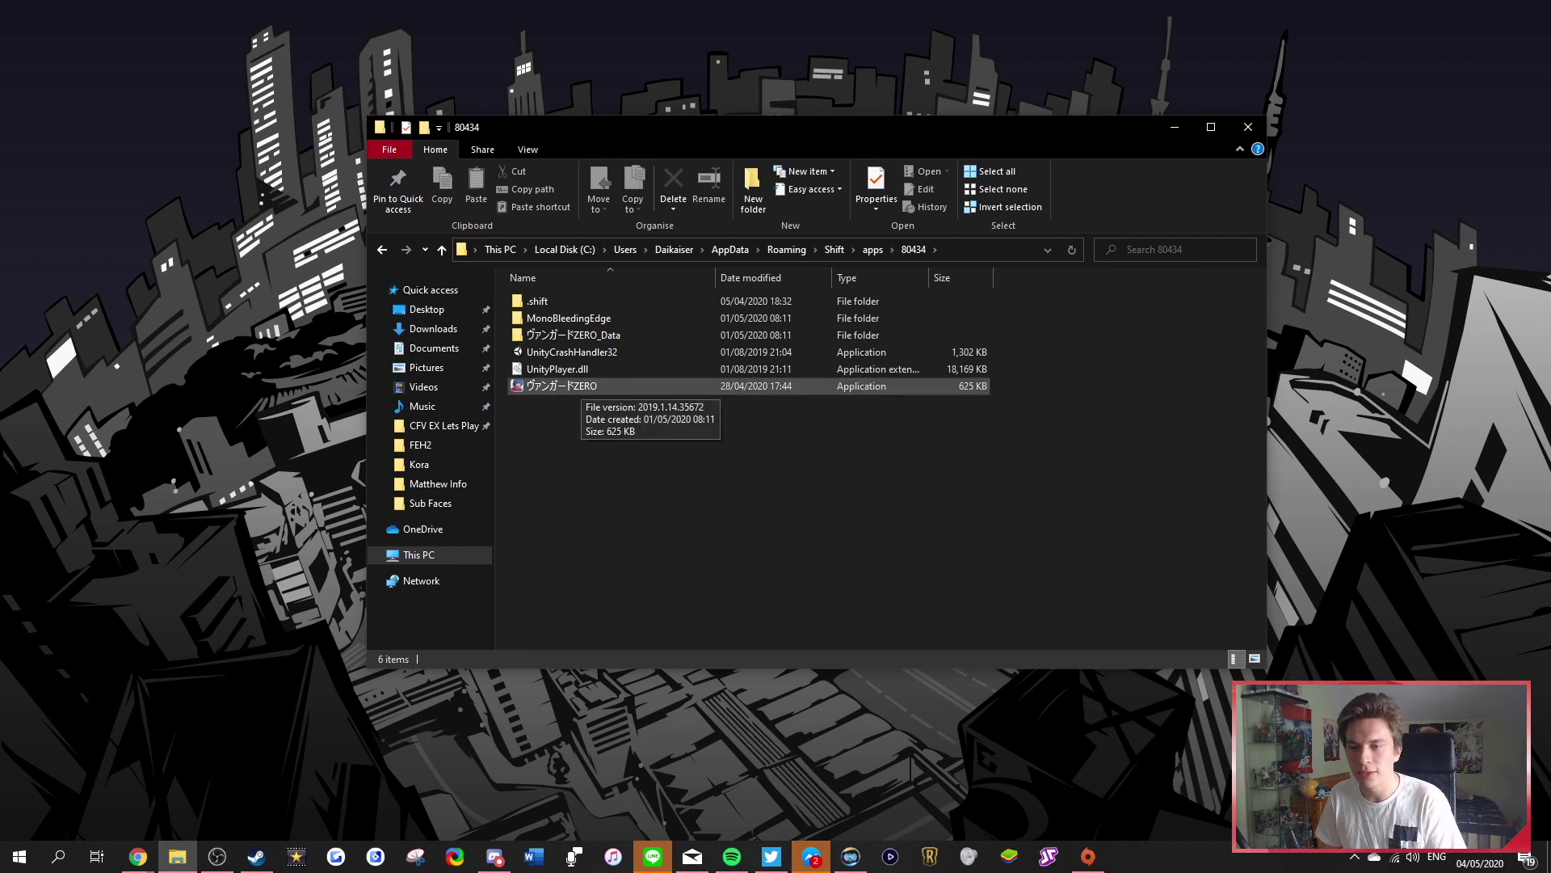
Begin renaming the ヴァンガードZERO executable, then cancel to keep its original name
left_click(562, 386)
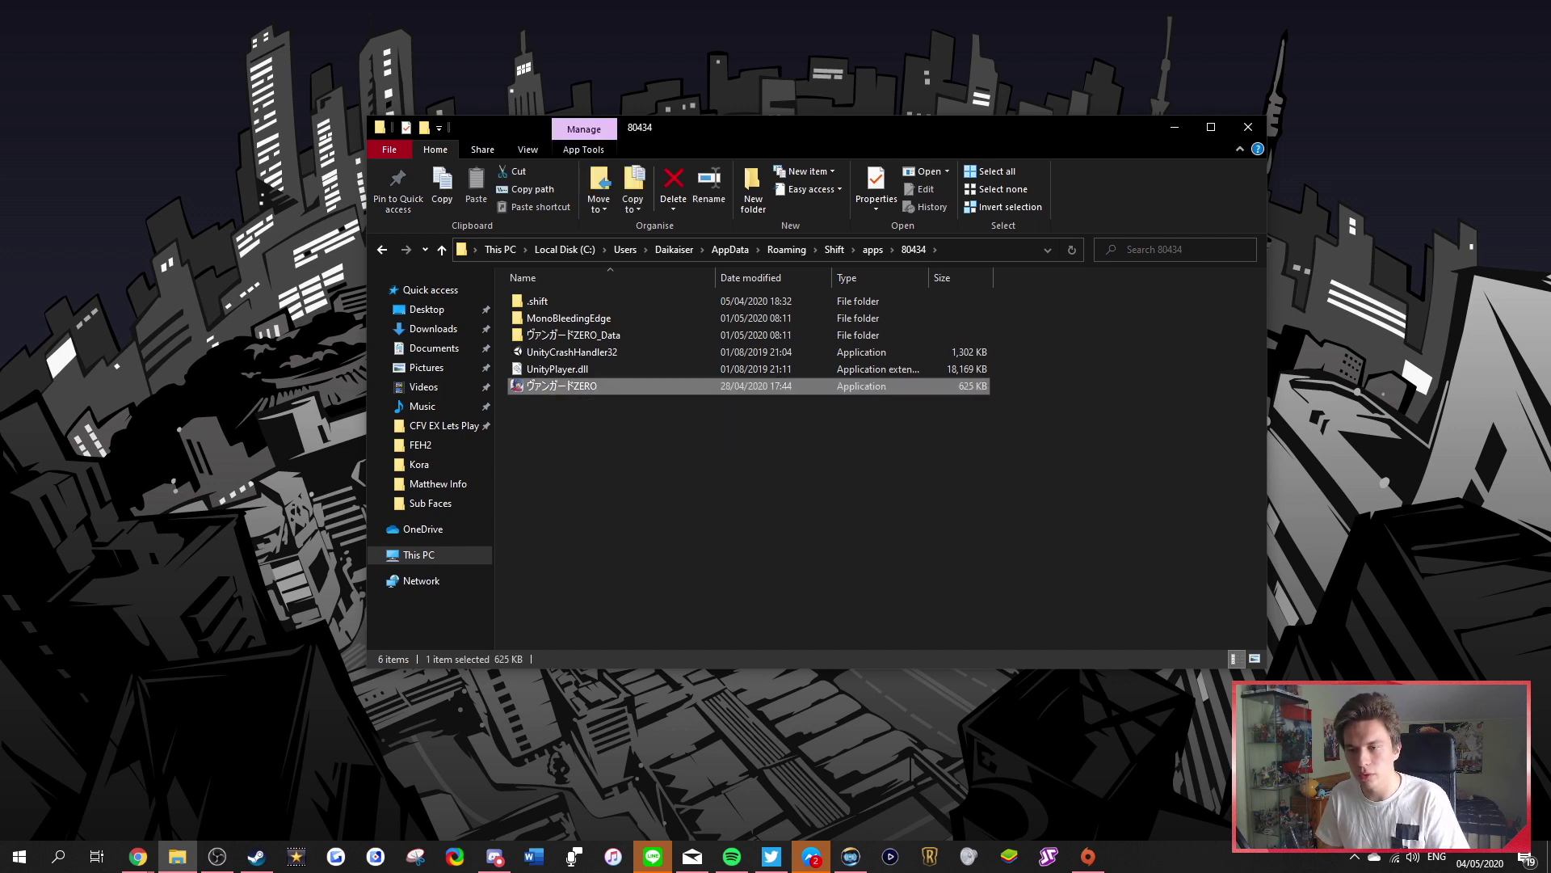
right_click(547, 380)
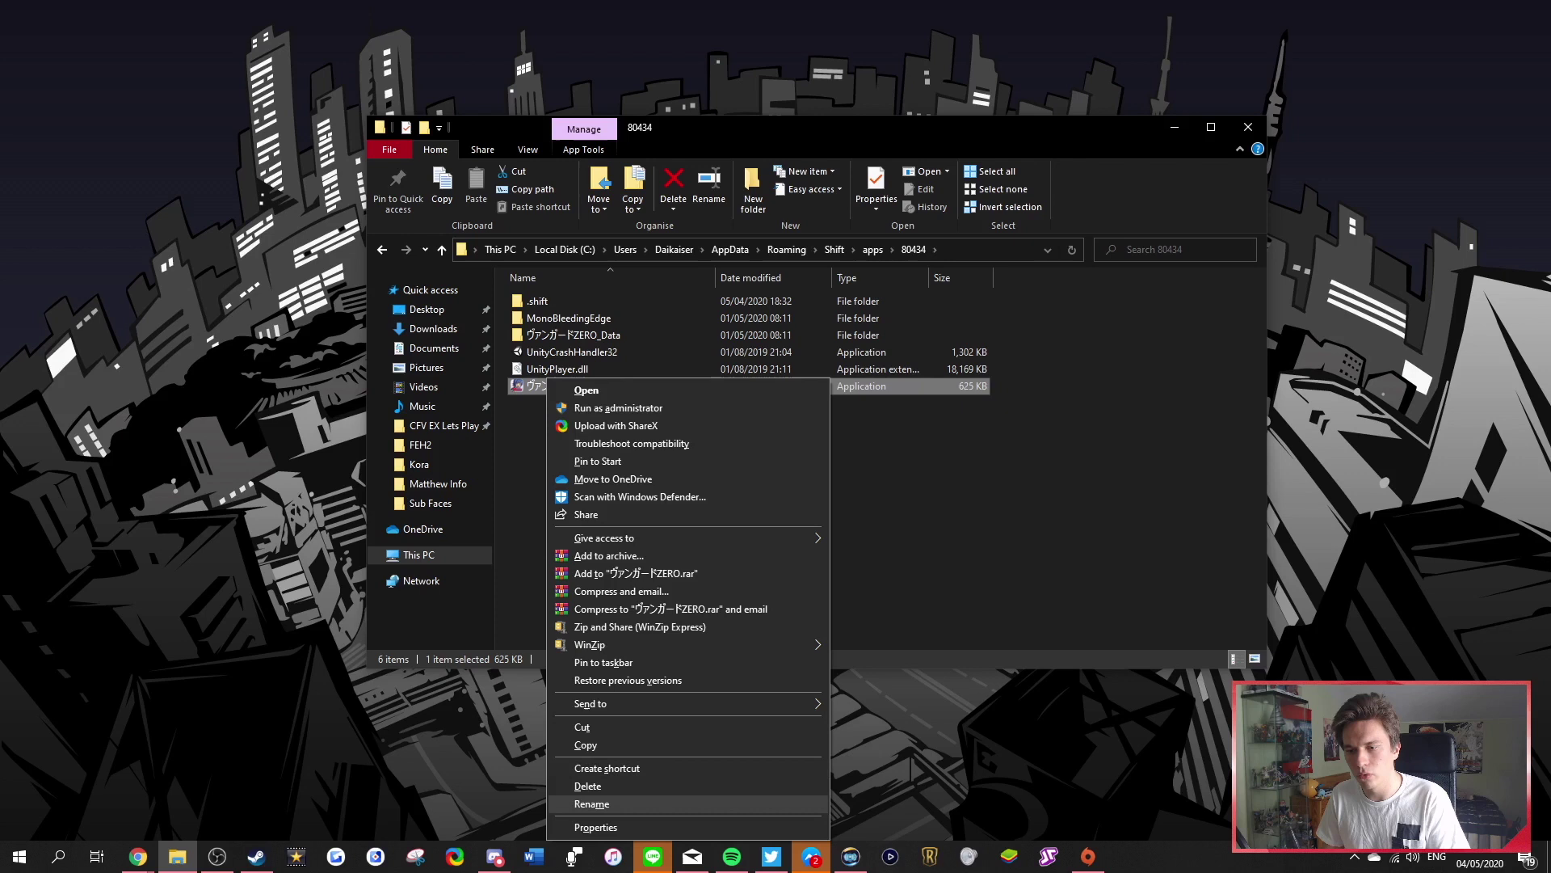
left_click(597, 804)
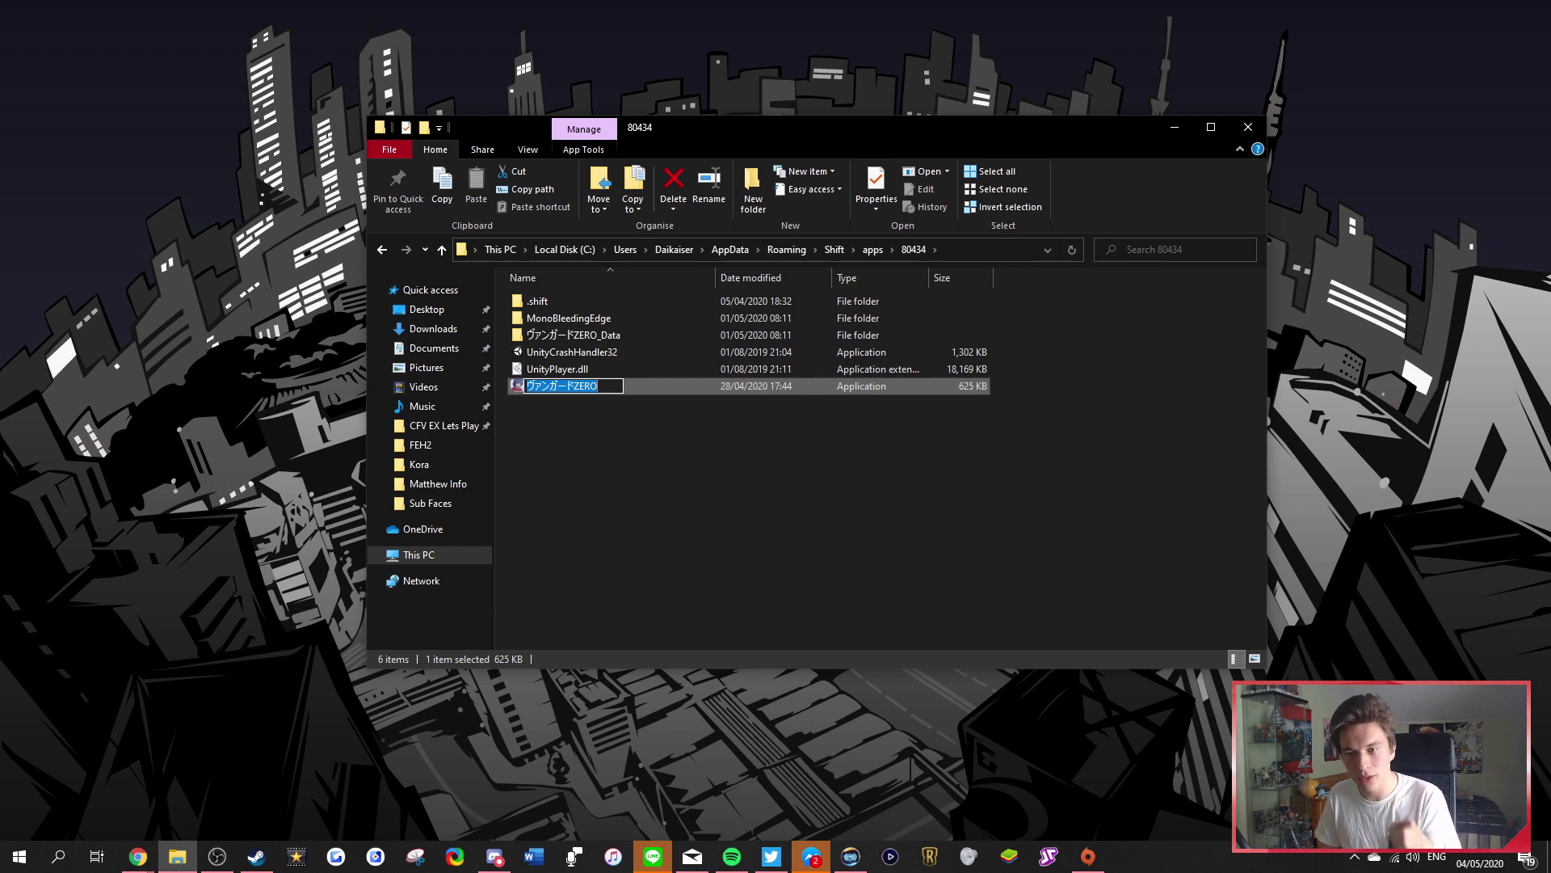
left_click(566, 335)
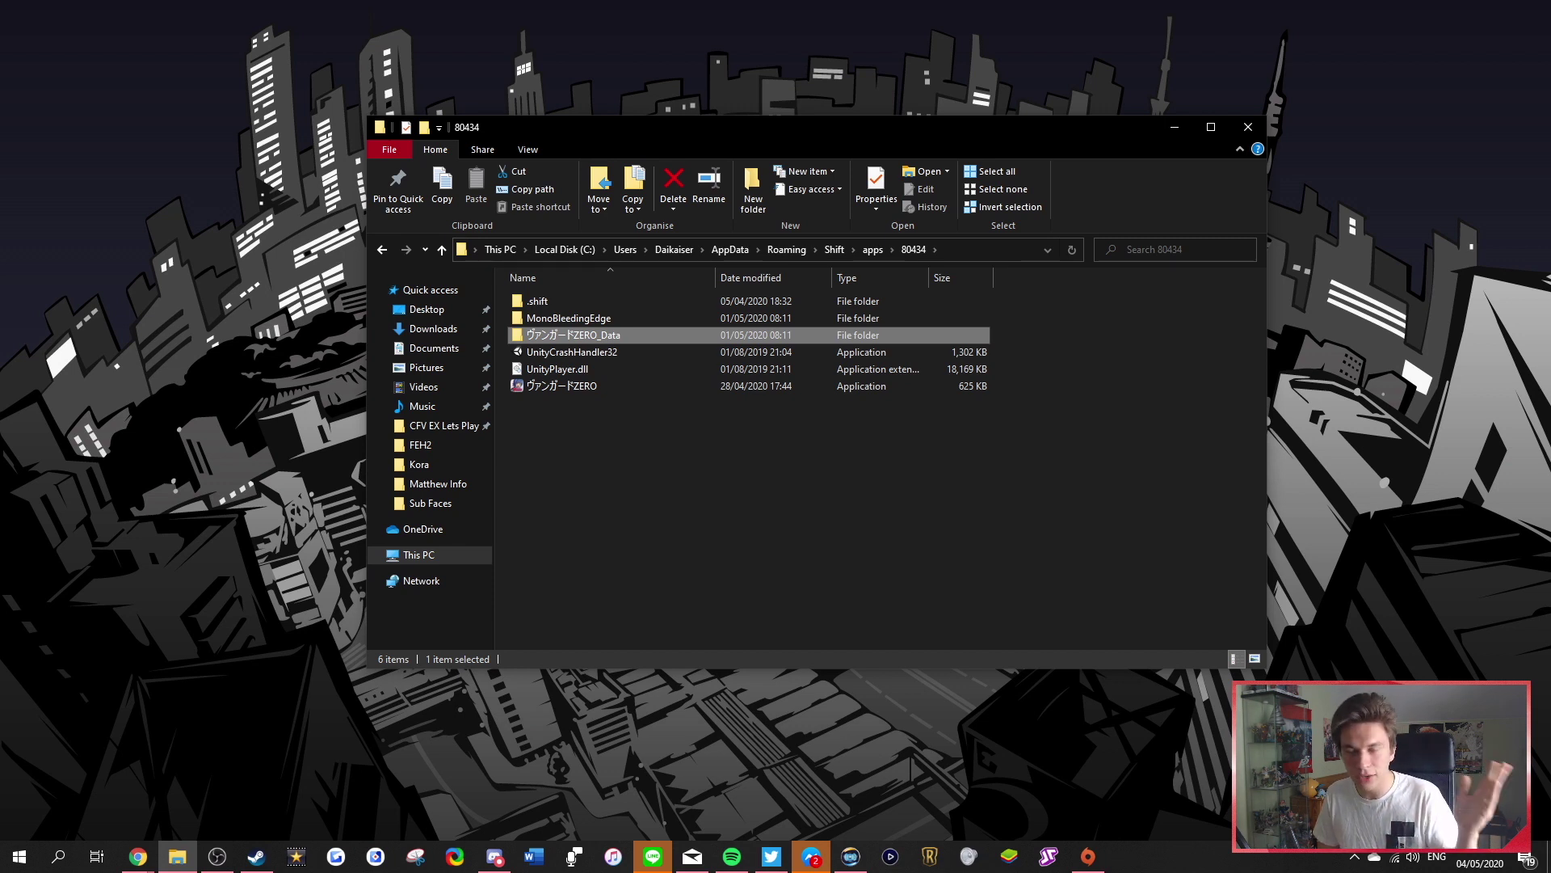
Close the game folder window and browse the キャンペーン list with Vanguard ZERO, Symphogear and Another Eden promotions
left_click(1249, 127)
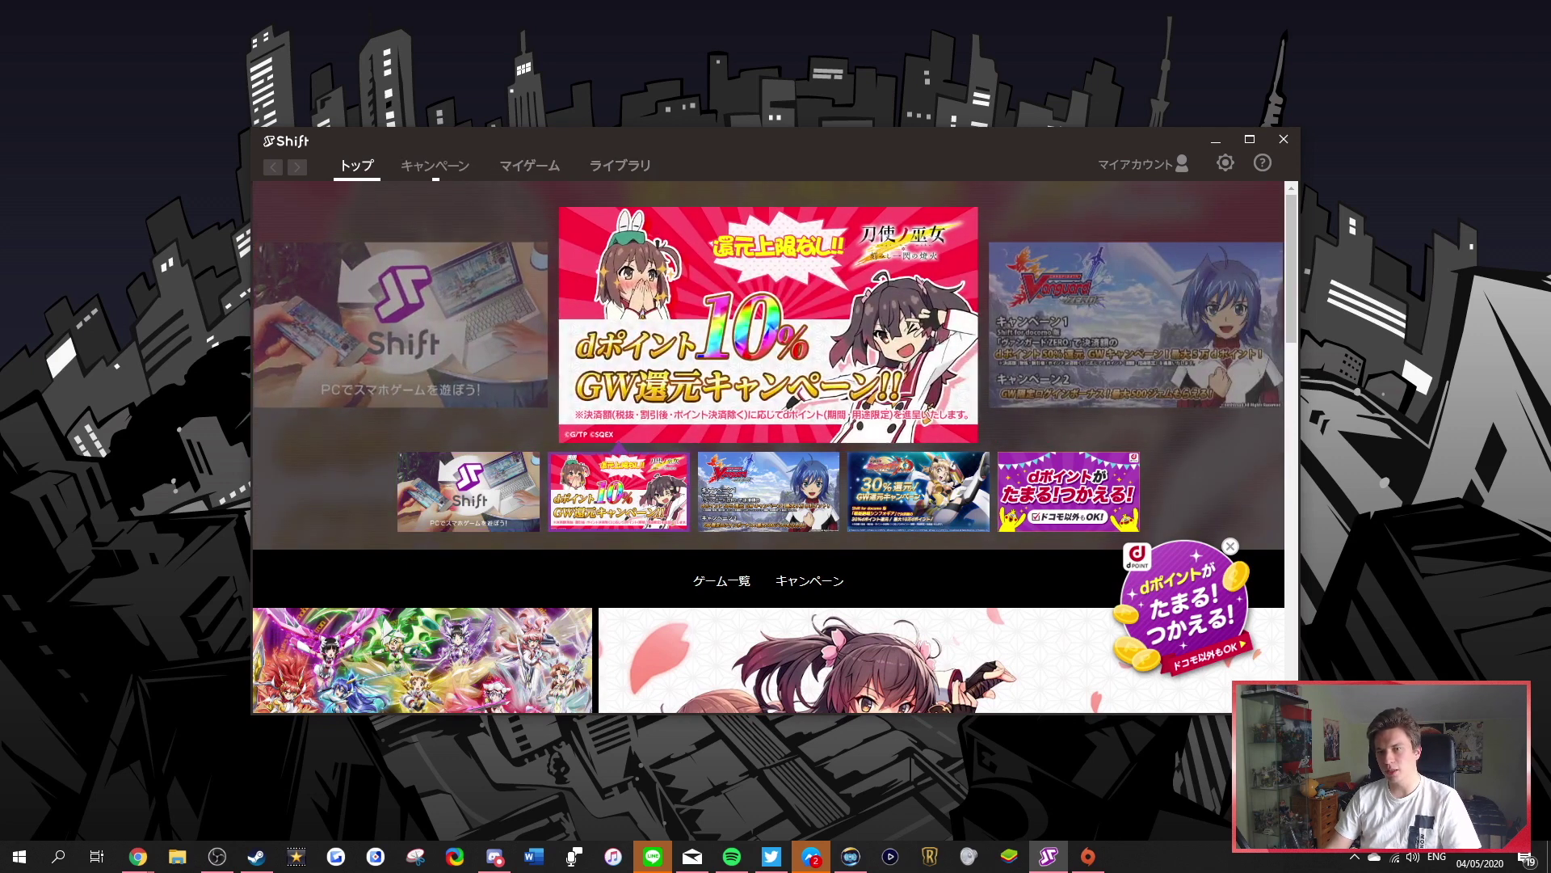
left_click(435, 165)
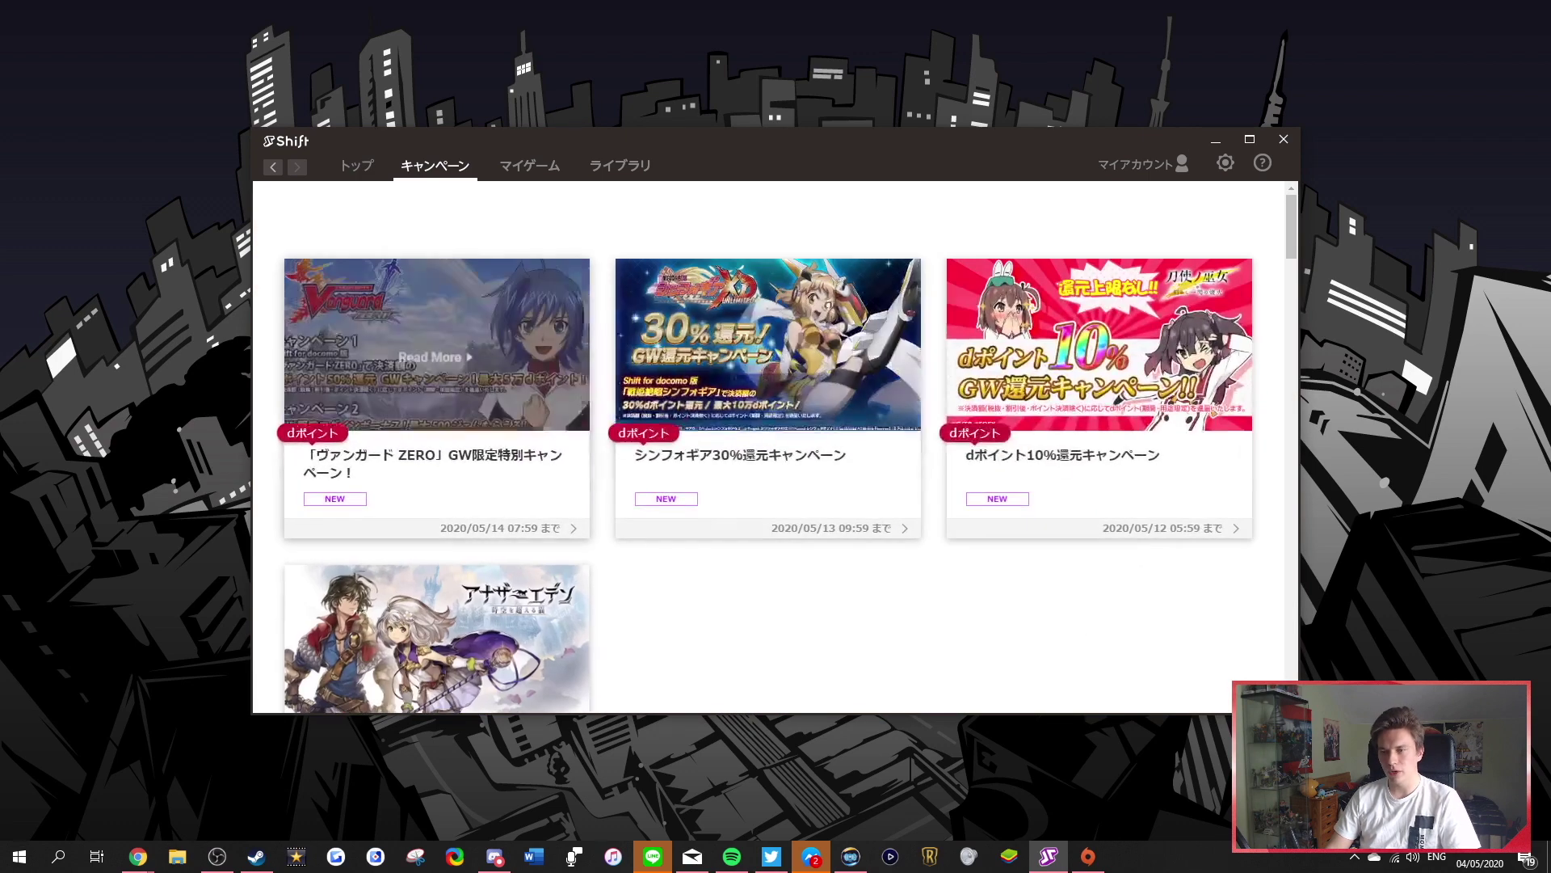
scroll(768, 445, "down", 1)
scroll(767, 444, "up", 1)
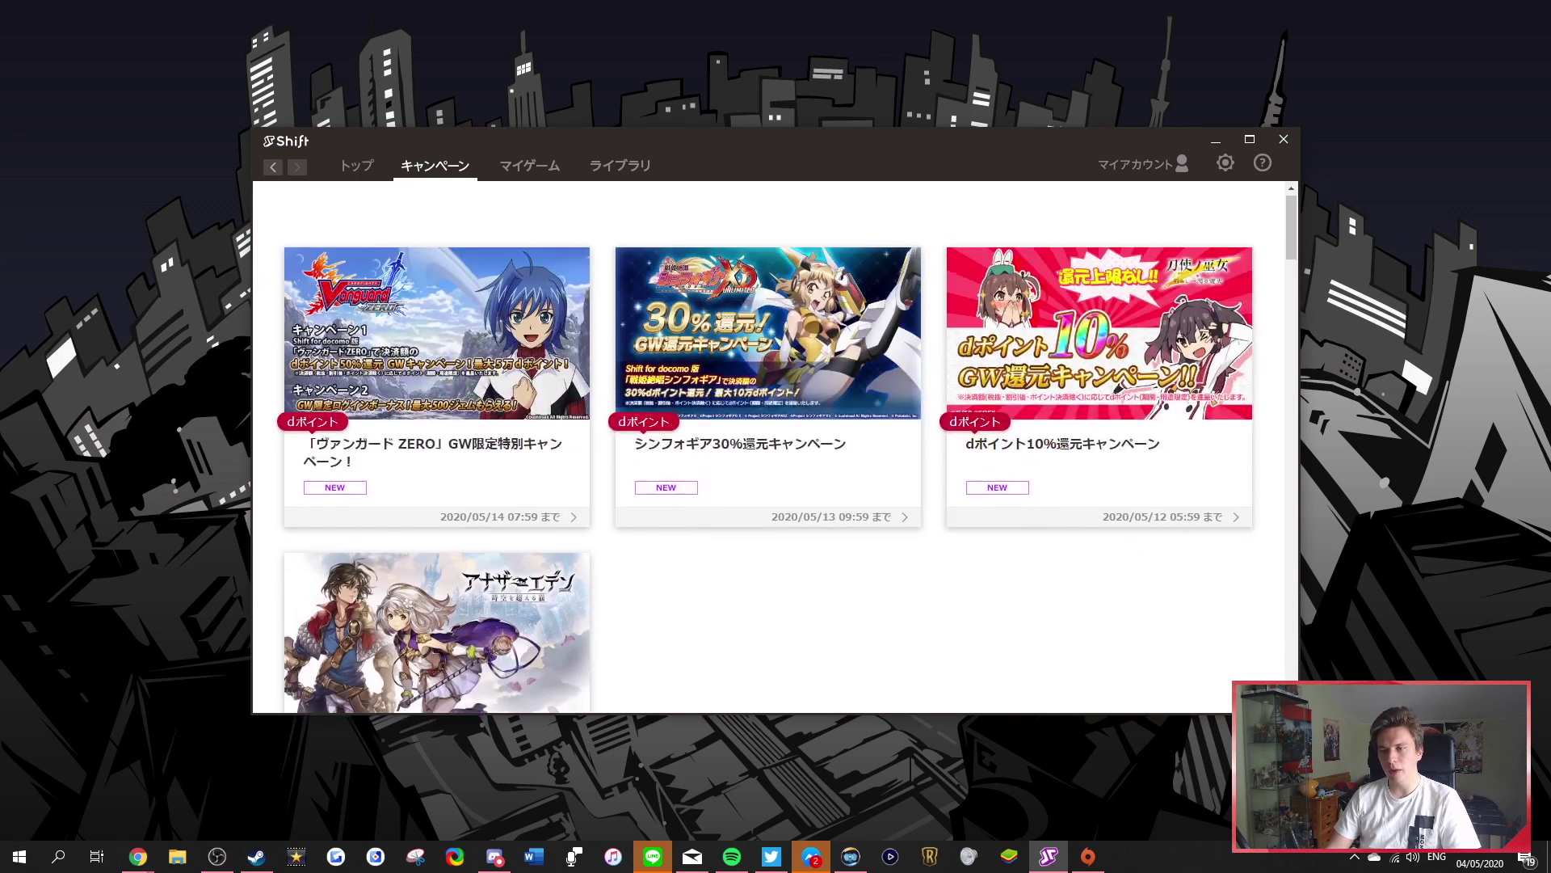
scroll(768, 445, "down", 3)
scroll(768, 444, "up", 1)
scroll(768, 444, "down", 4)
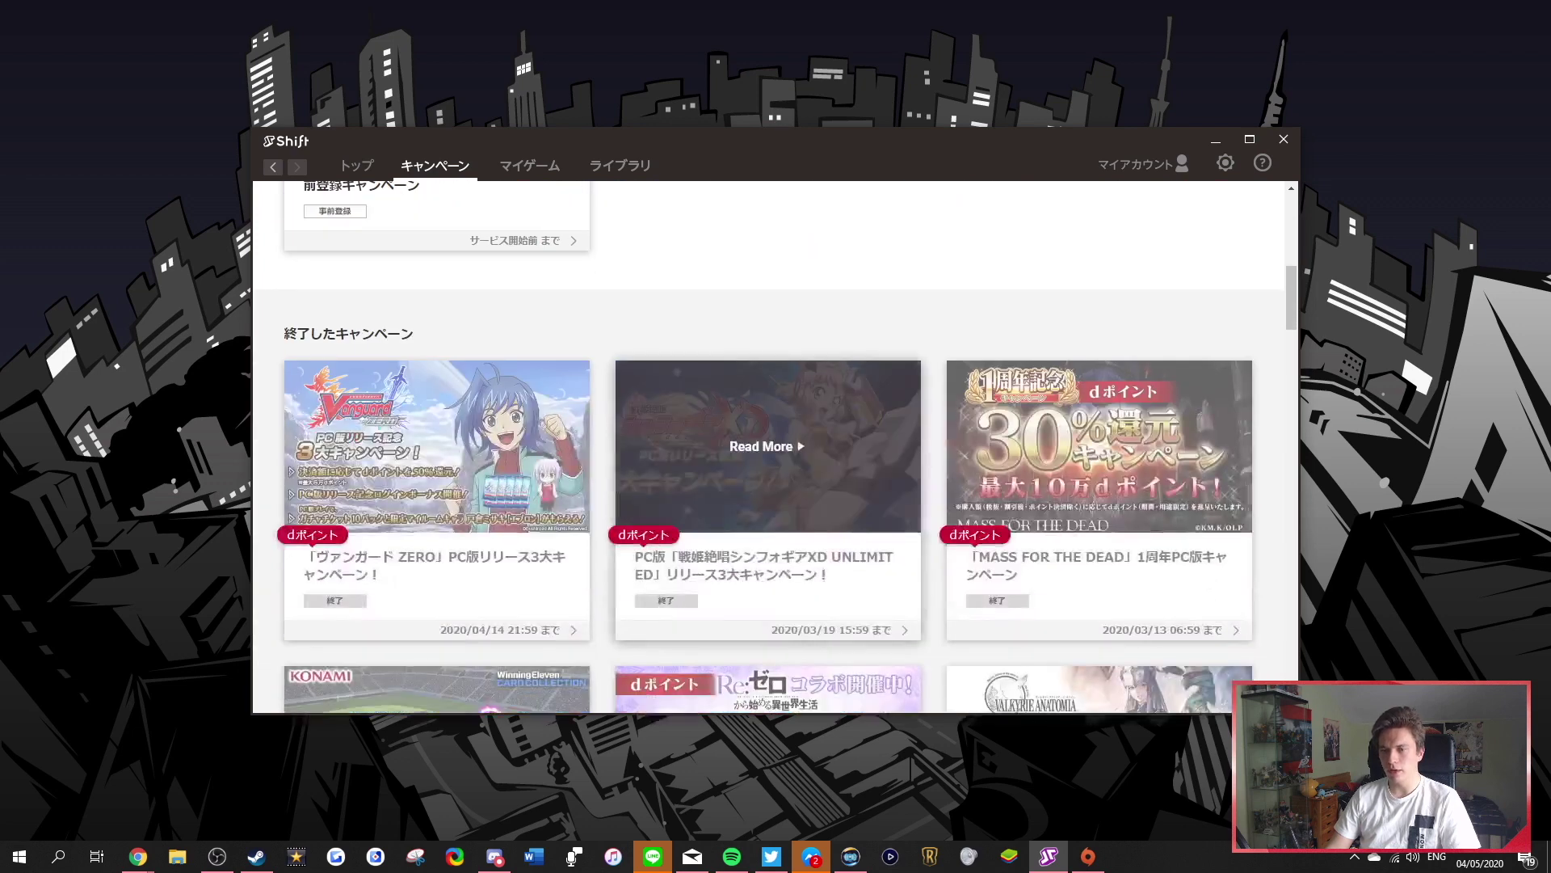
scroll(767, 364, "up", 6)
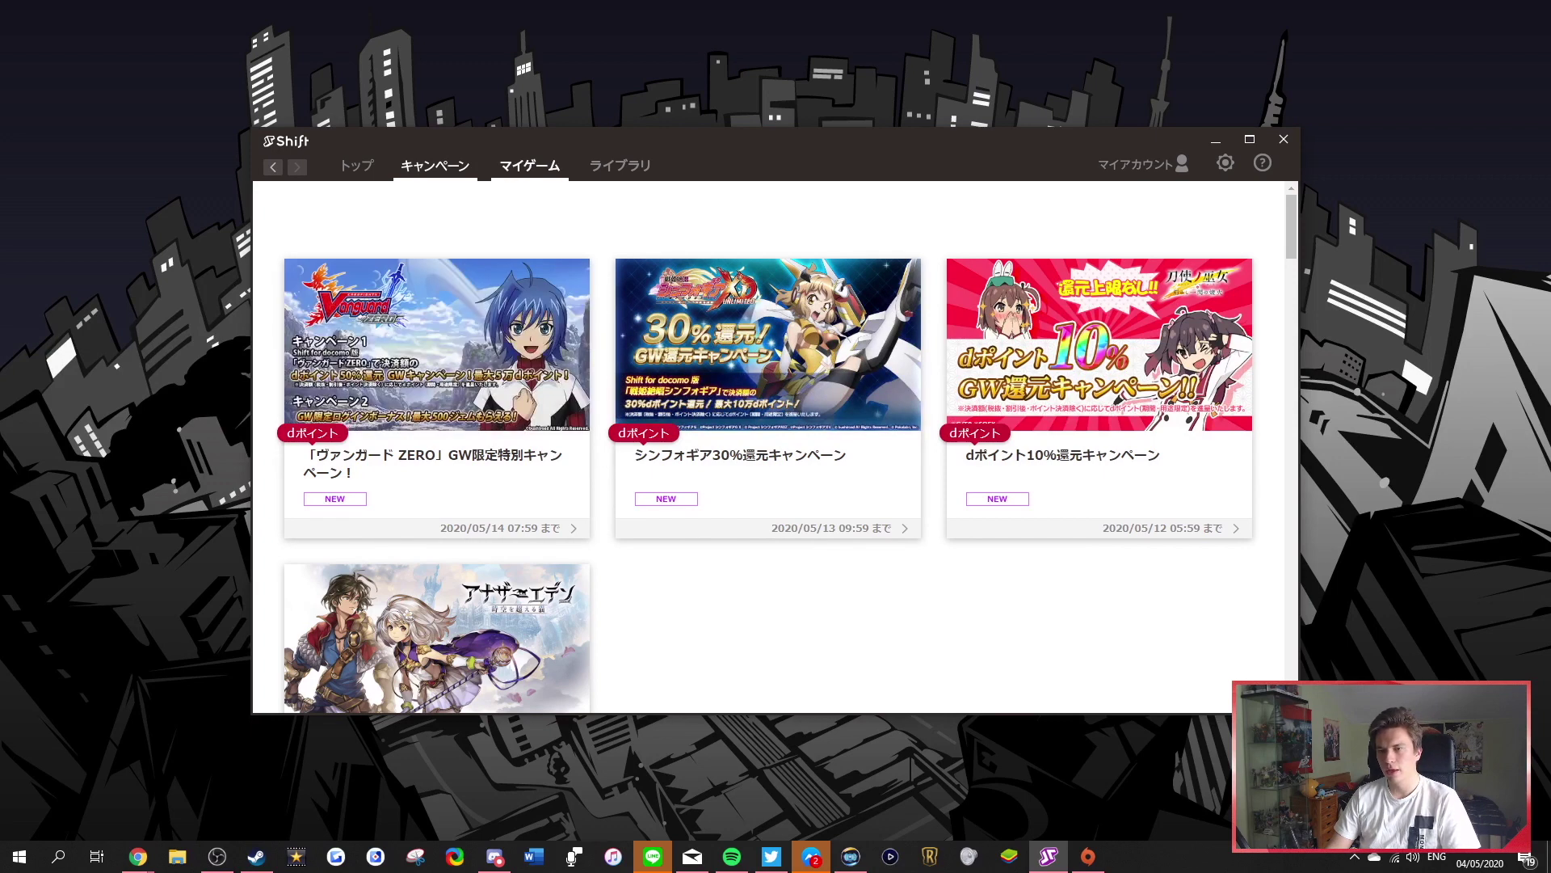
Check the library's ヴァンガード ZERO screenshots, then open its game details from マイゲーム
left_click(619, 166)
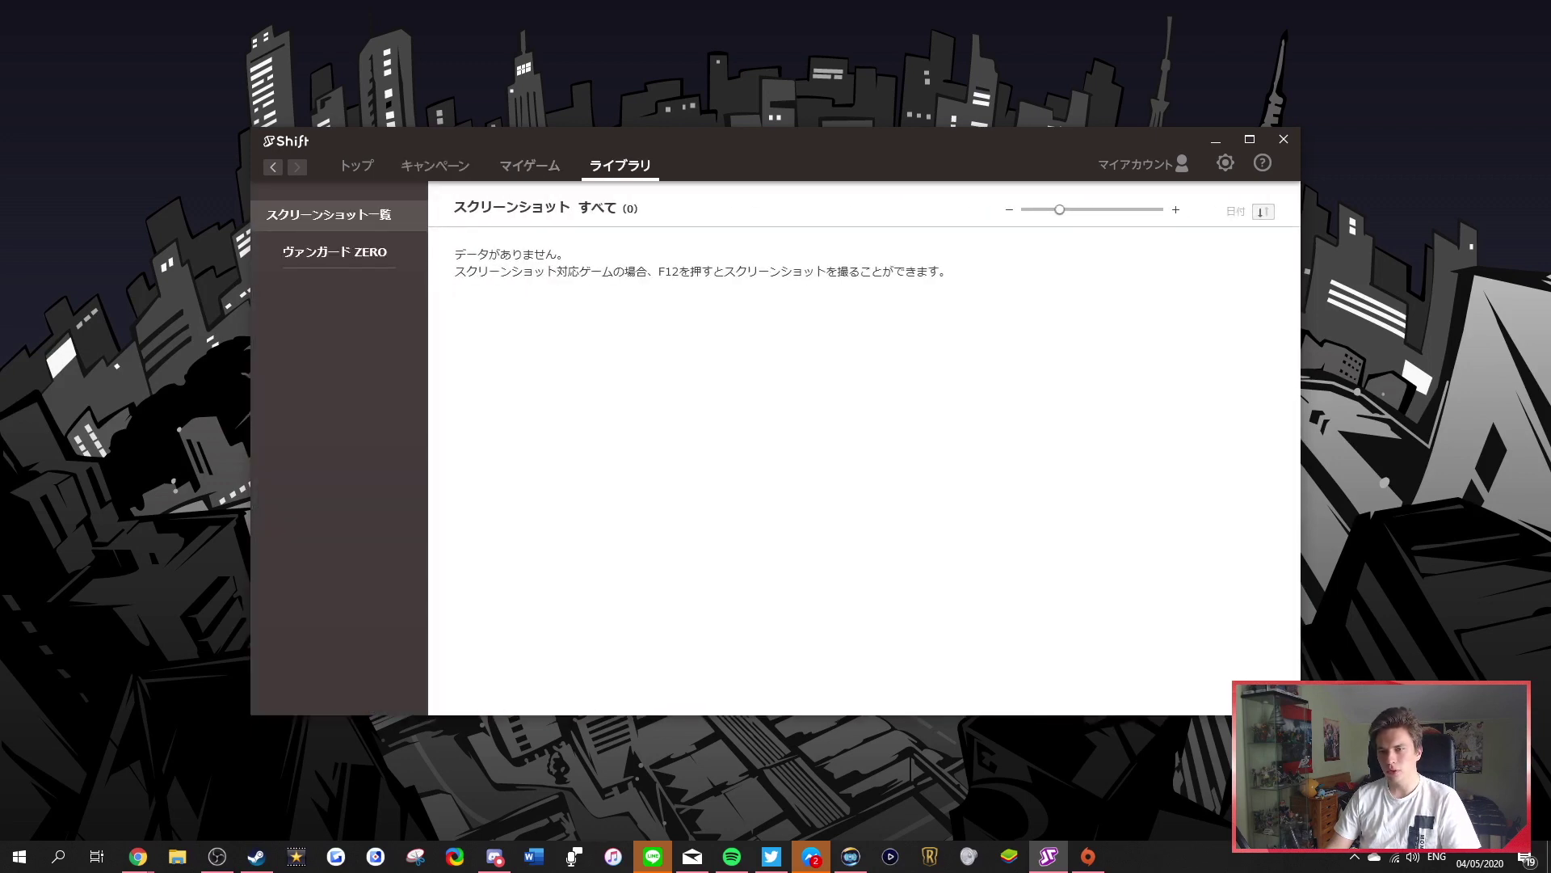
left_click(334, 251)
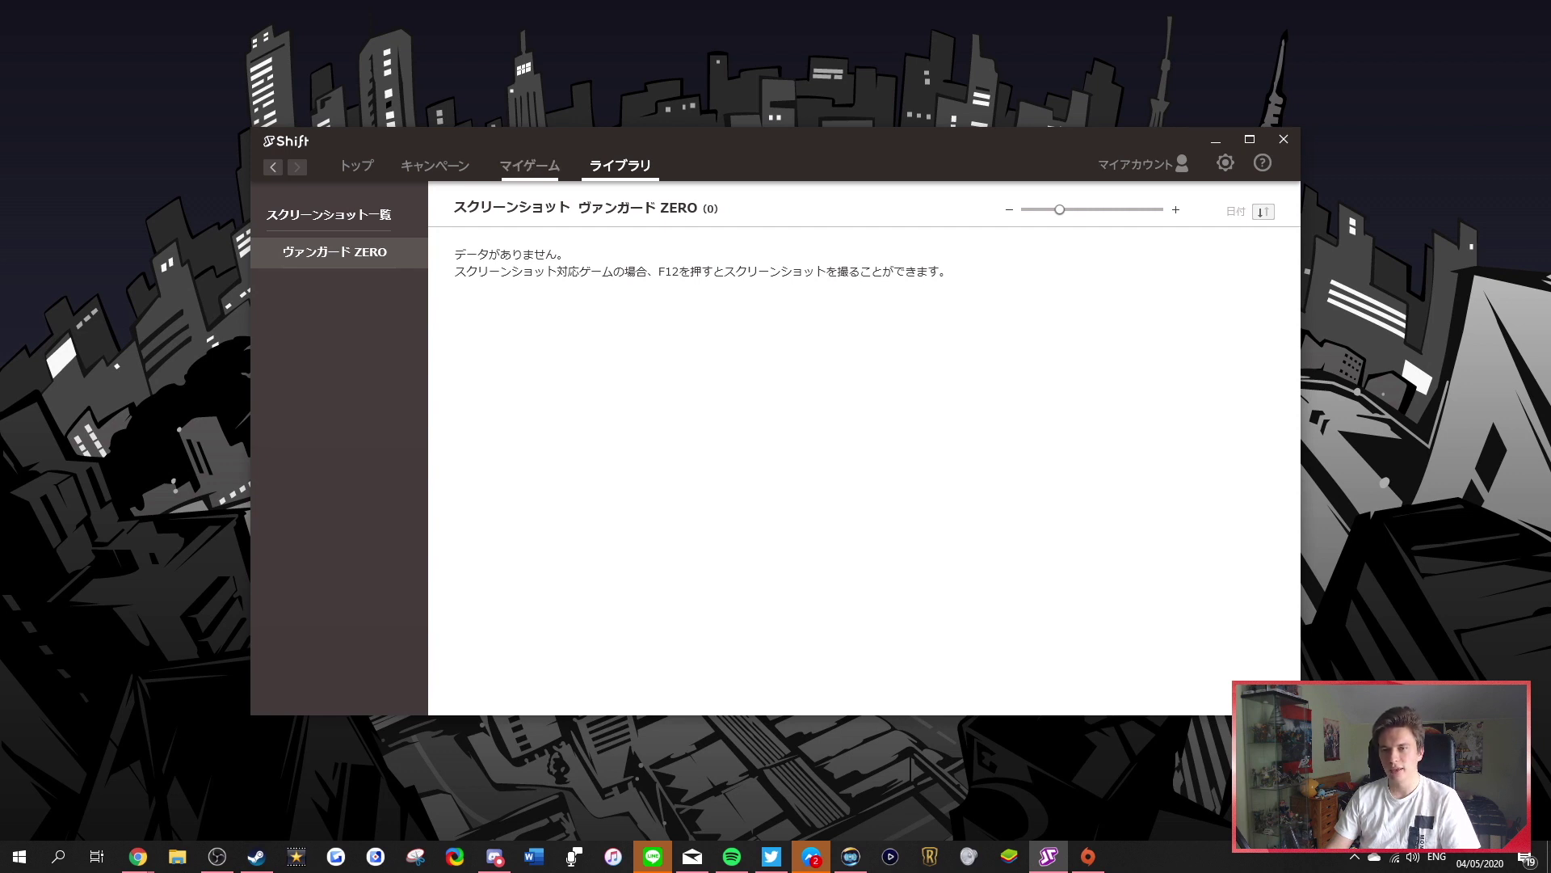
left_click(529, 165)
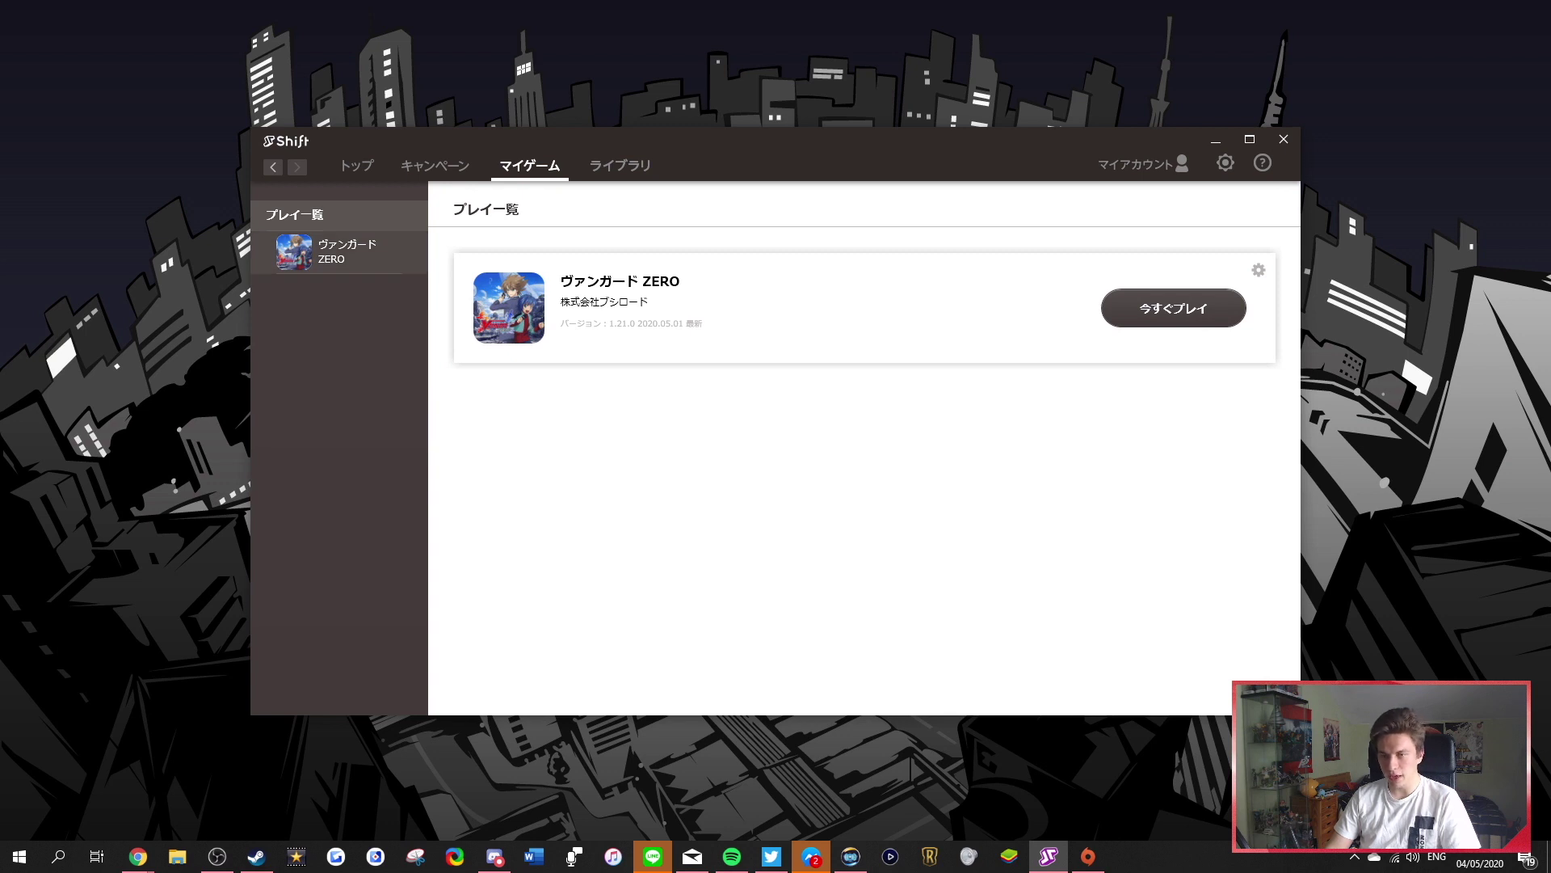
left_click(332, 251)
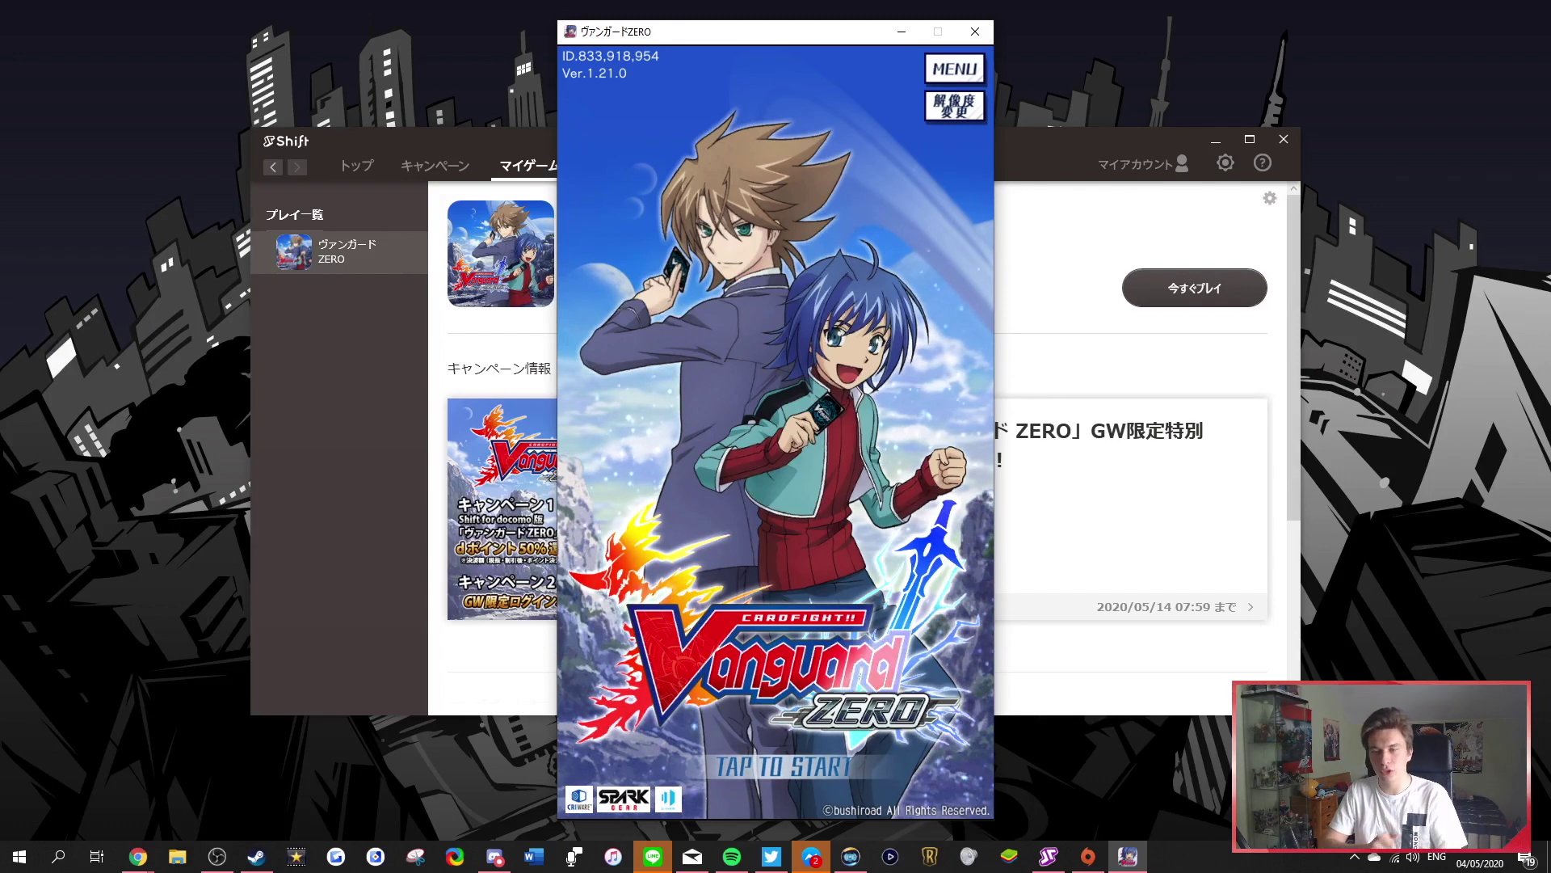
key("Escape")
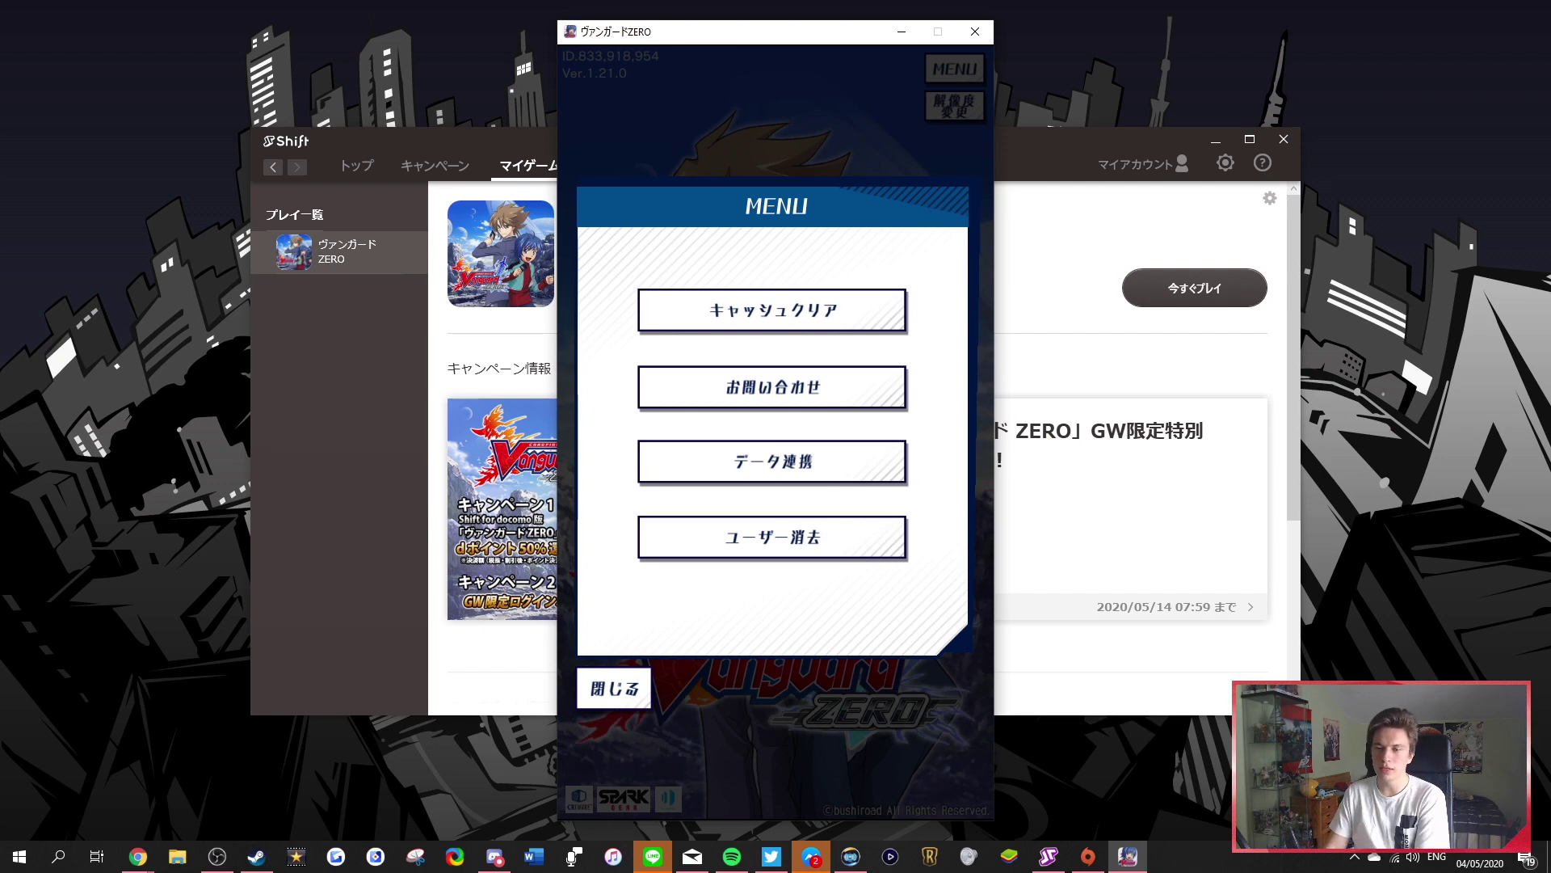
key("Escape")
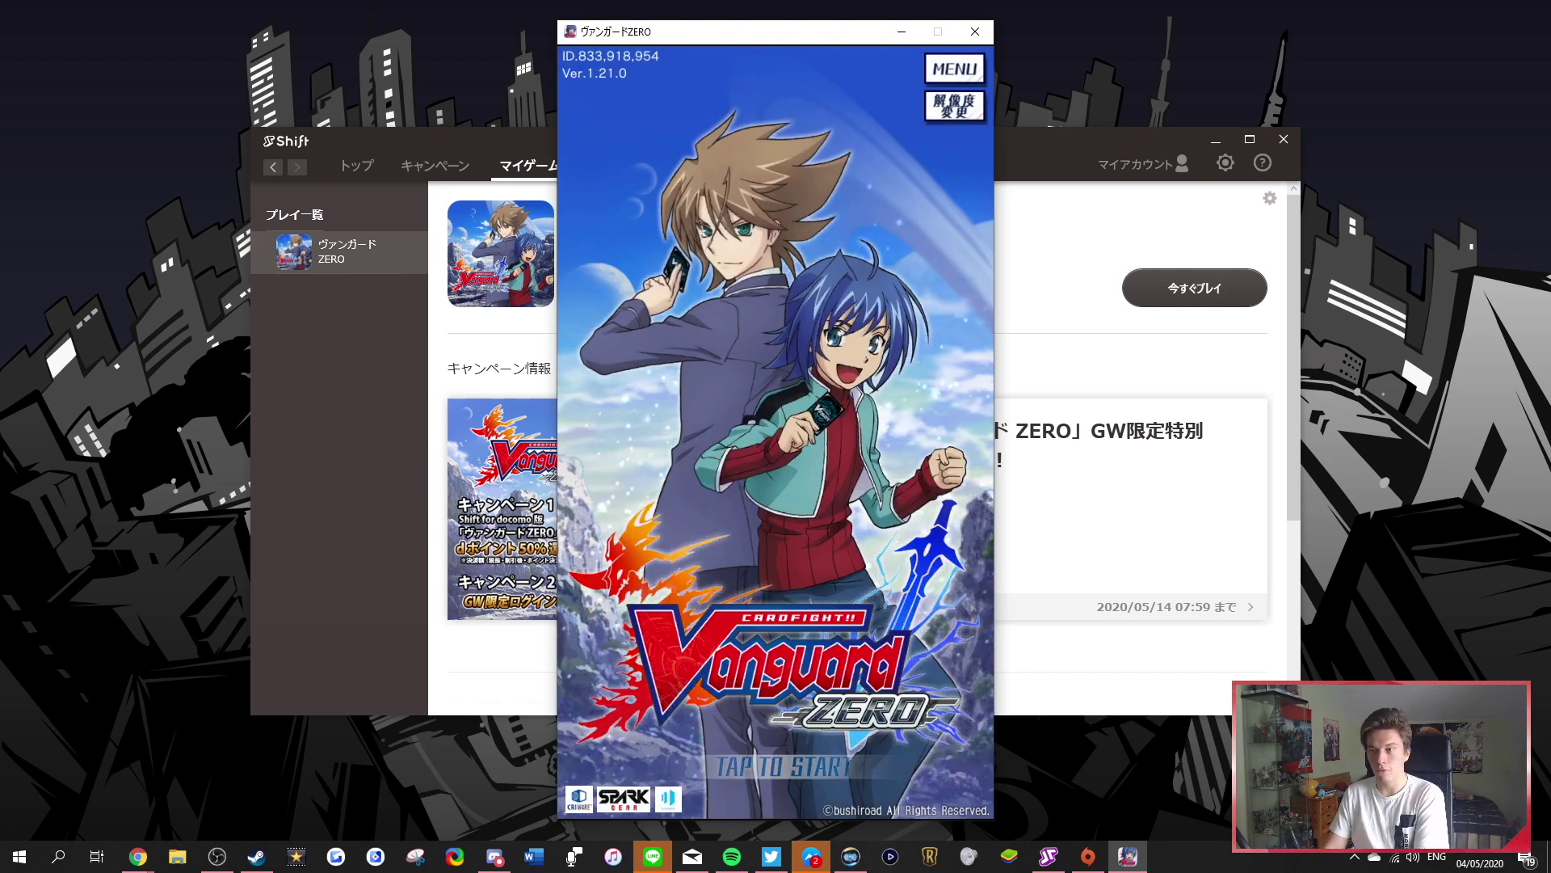